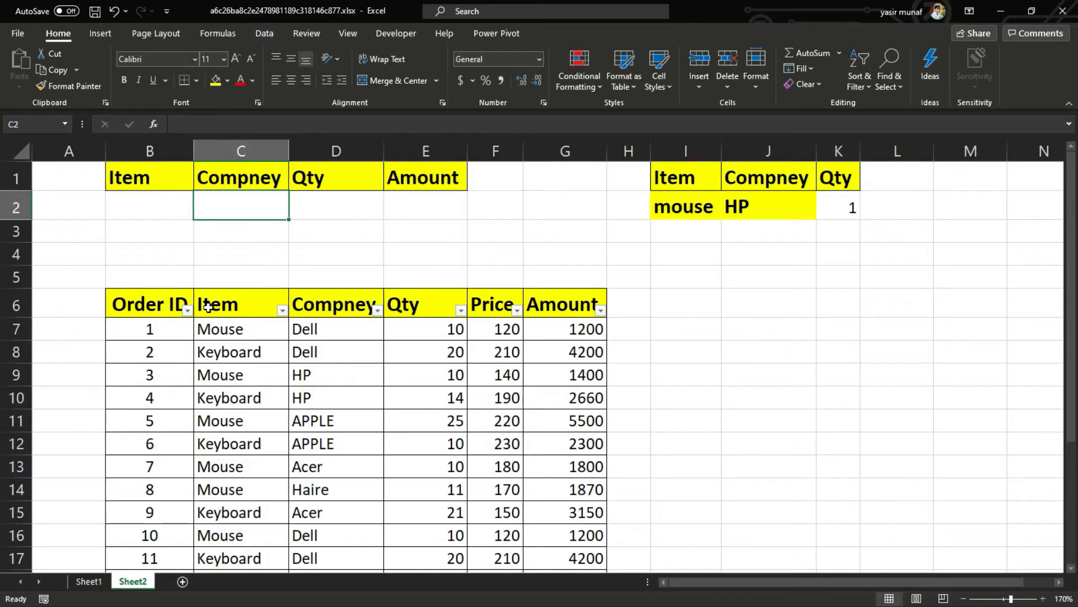
- Select the whole order table, from the Order ID heading in B6 through G24
left_click(131, 305)
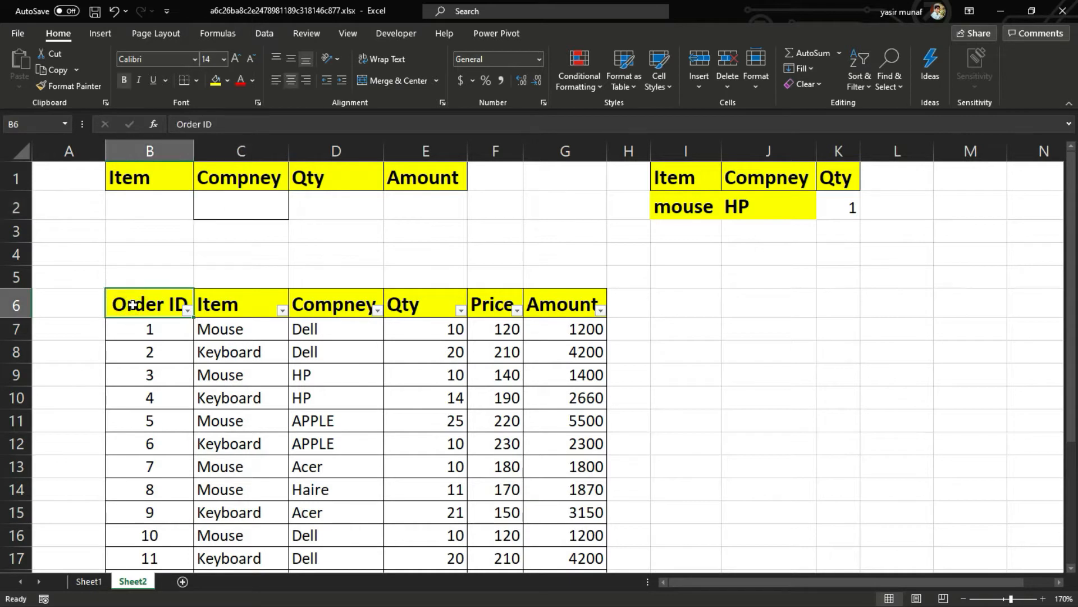
key("ctrl+shift+Right")
key("ctrl+shift+Down")
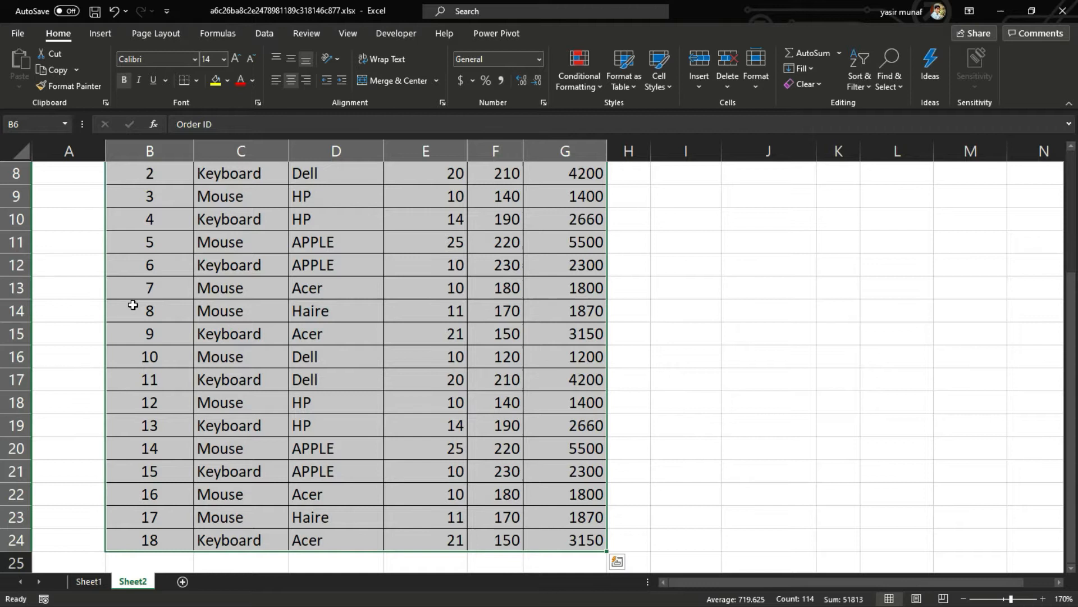
- Examine the Item, Compney, Qty, Price and Amount columns of the order table, including the Amount formula in G8
key("Up")
key("Right")
key("Down")
key("Down")
key("Down")
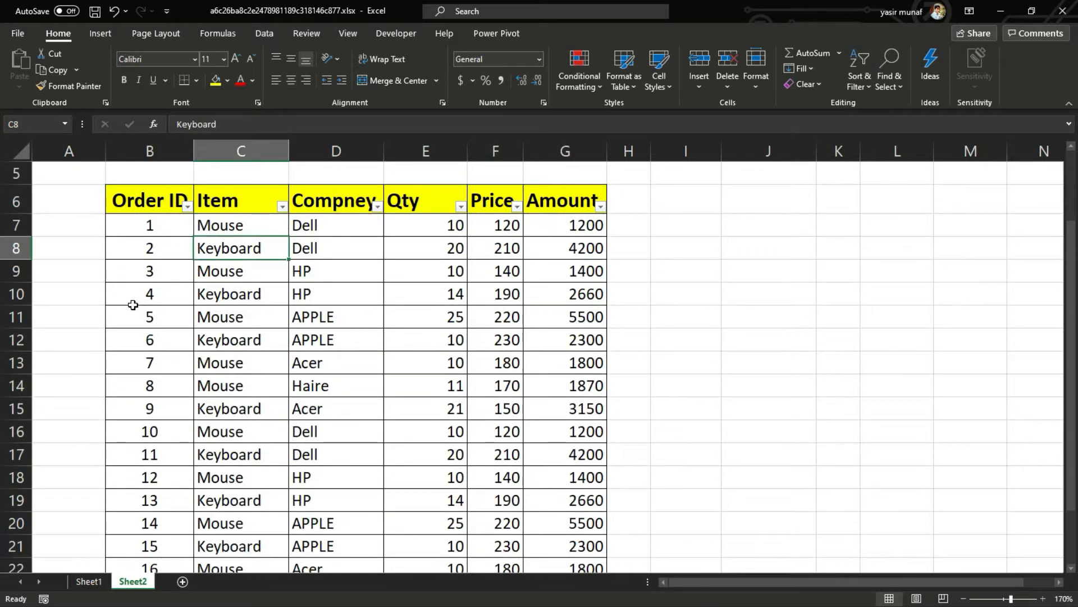
key("Right")
key("Up")
key("Up")
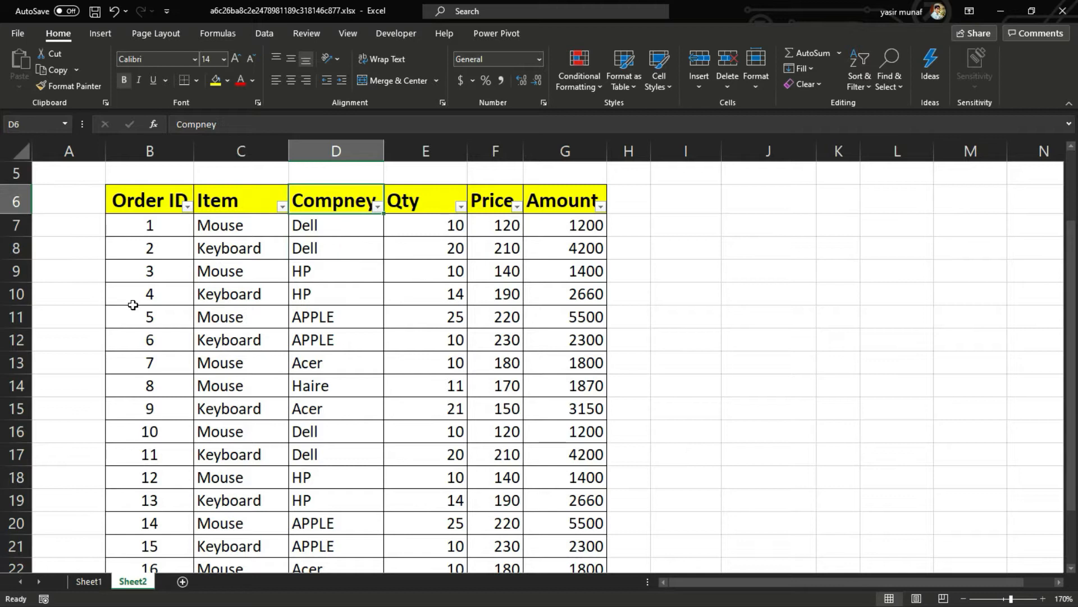
key("Down")
key("Down")
key("Down")
key("Down")
key("Down")
key("Right")
key("Right")
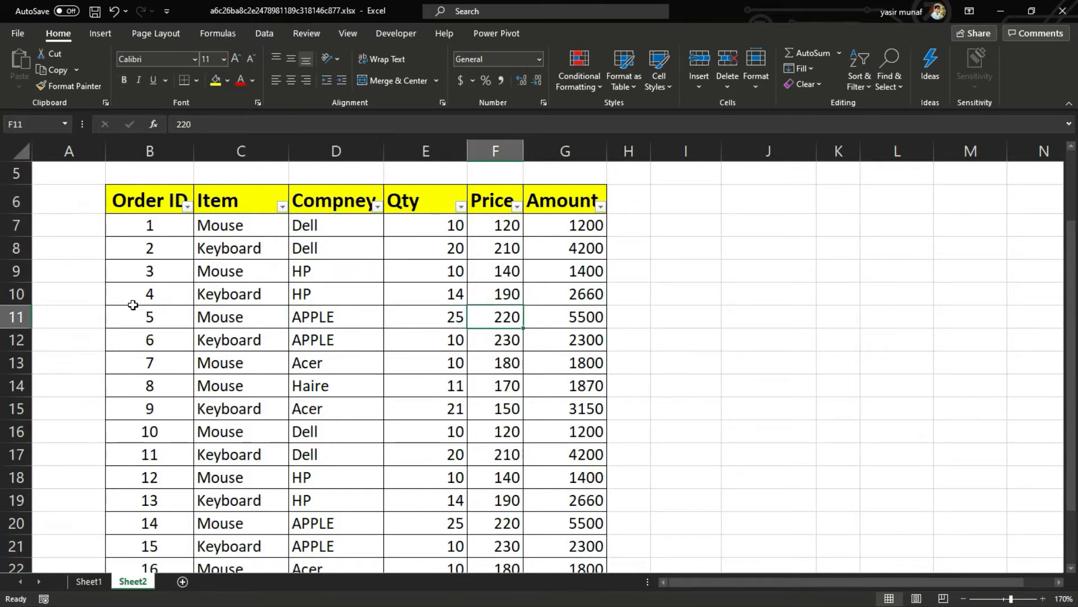
key("Left")
key("Up")
key("Up")
key("Up")
key("Up")
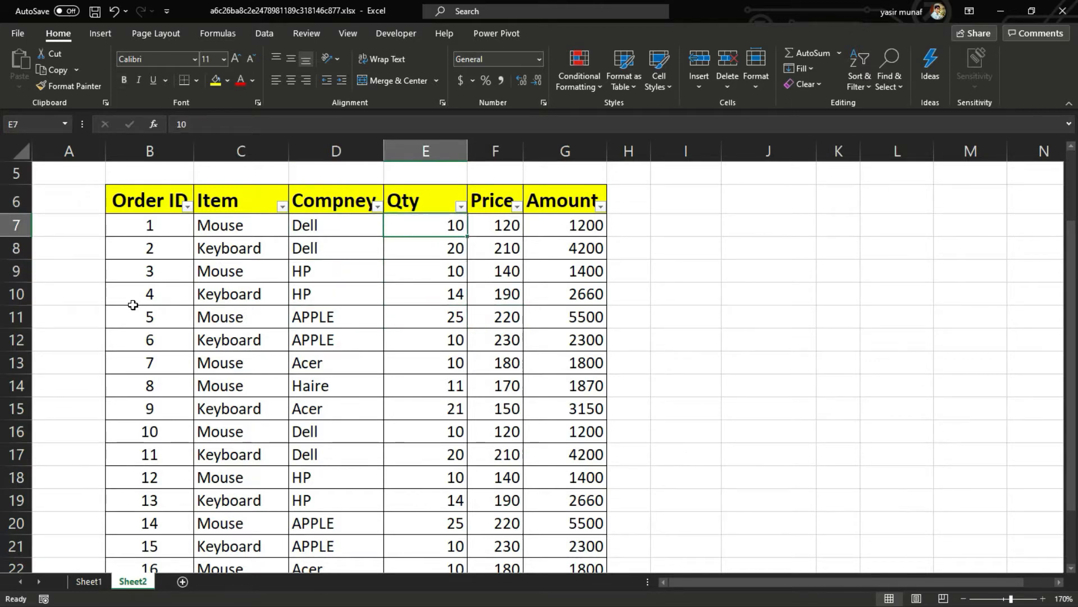
key("Down")
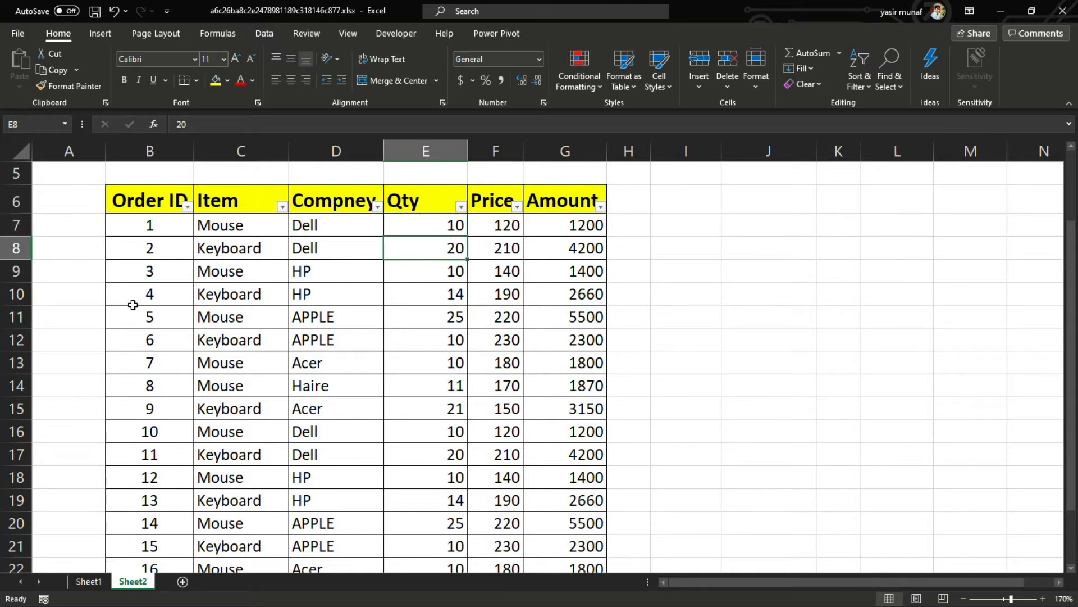
key("Right")
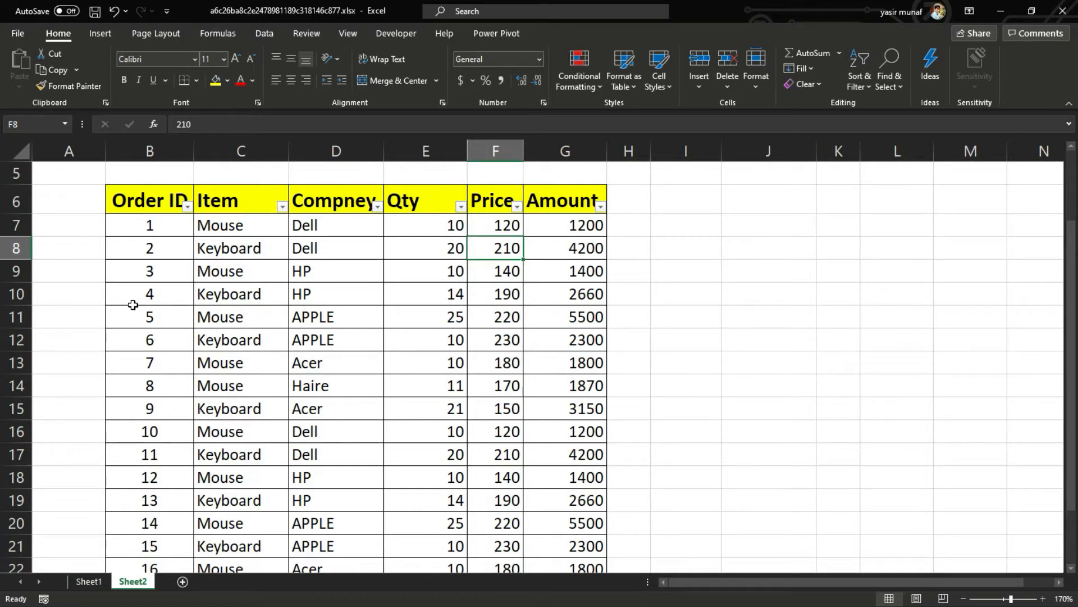
key("Right")
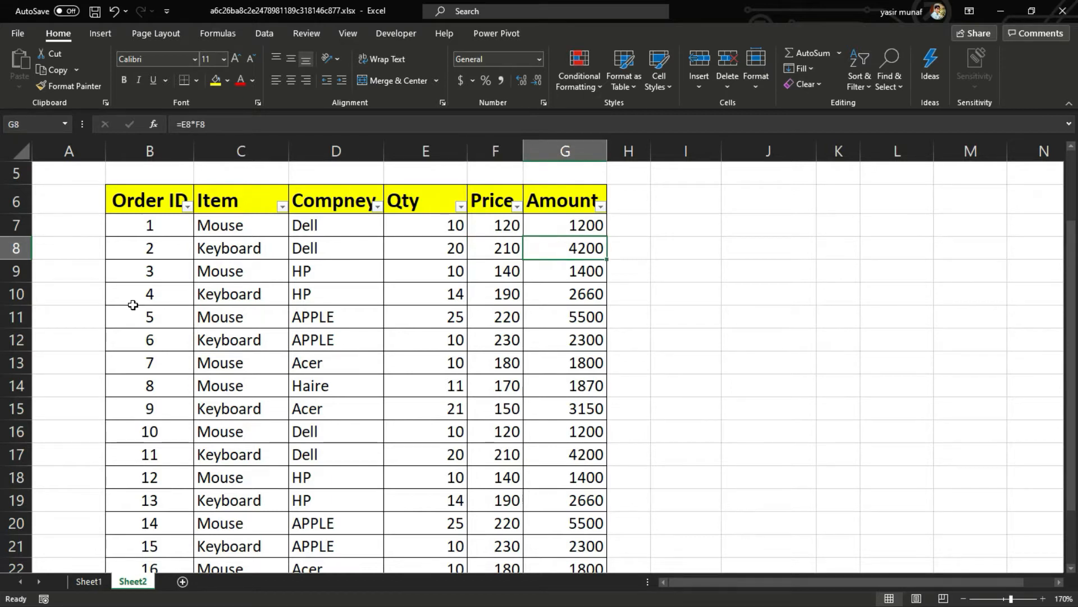
key("Up")
key("Up")
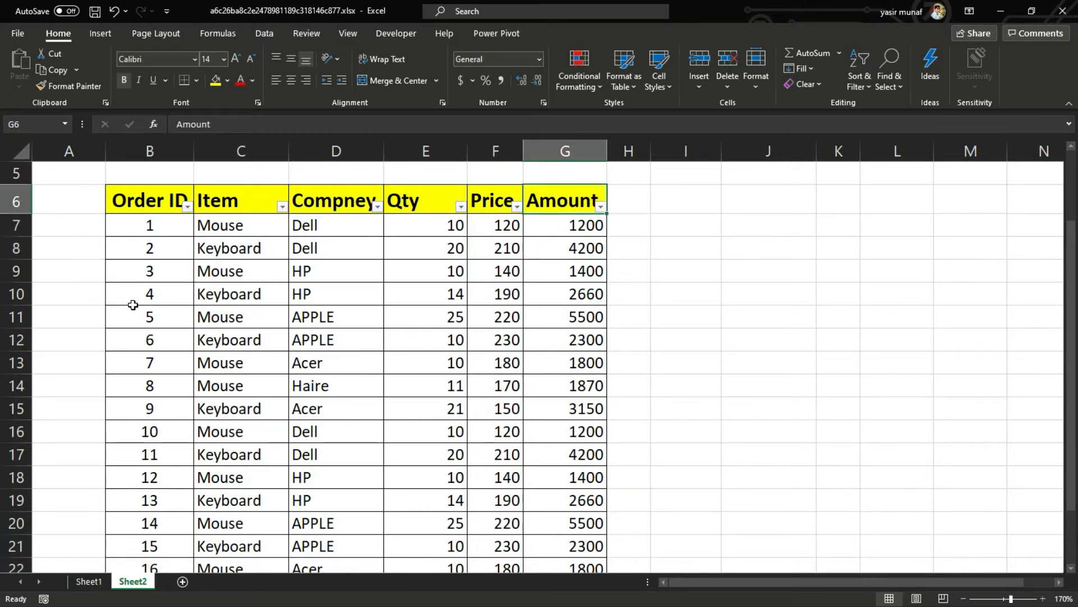
- Review the Item, Compney, Qty and Amount headings of the summary block in B1:E1 above the order table
key("Left")
key("Left")
key("Left")
key("Up")
key("Up")
key("Up")
key("Up")
key("Up")
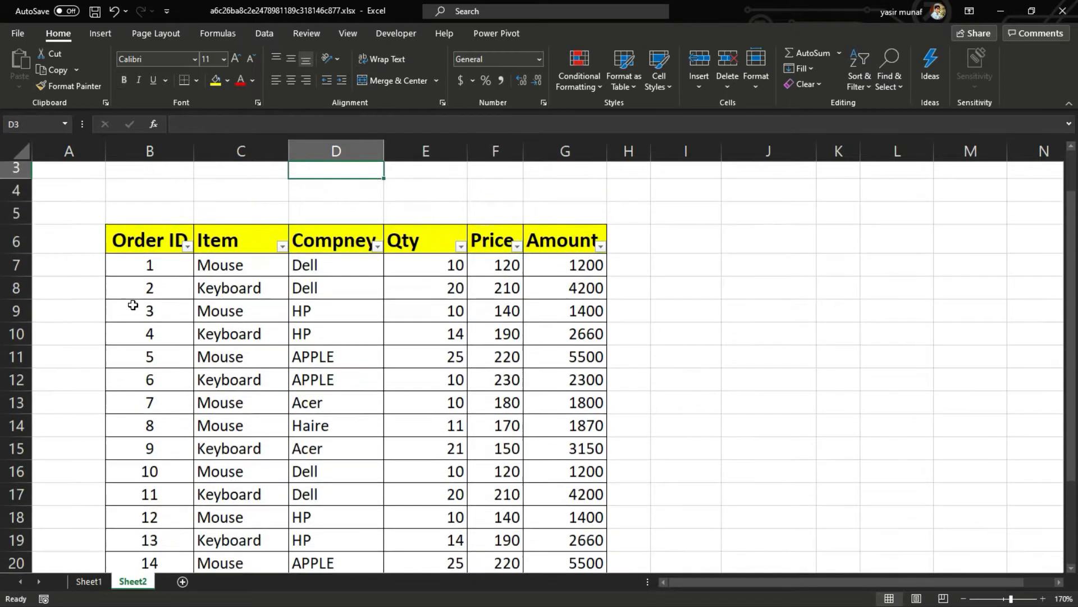
key("Left")
key("Left")
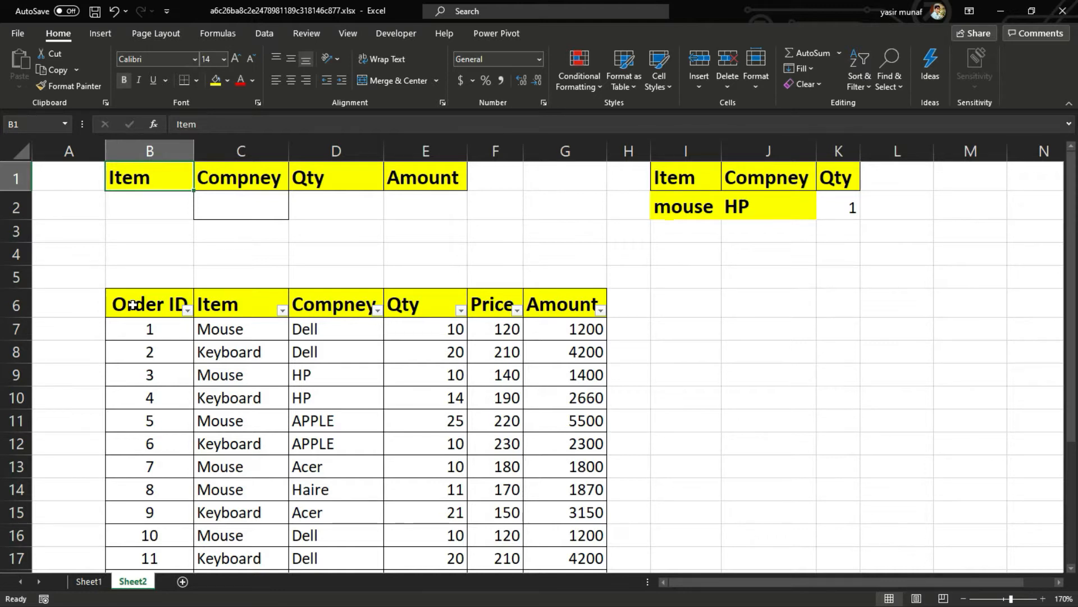
key("Right")
key("Right")
key("Right")
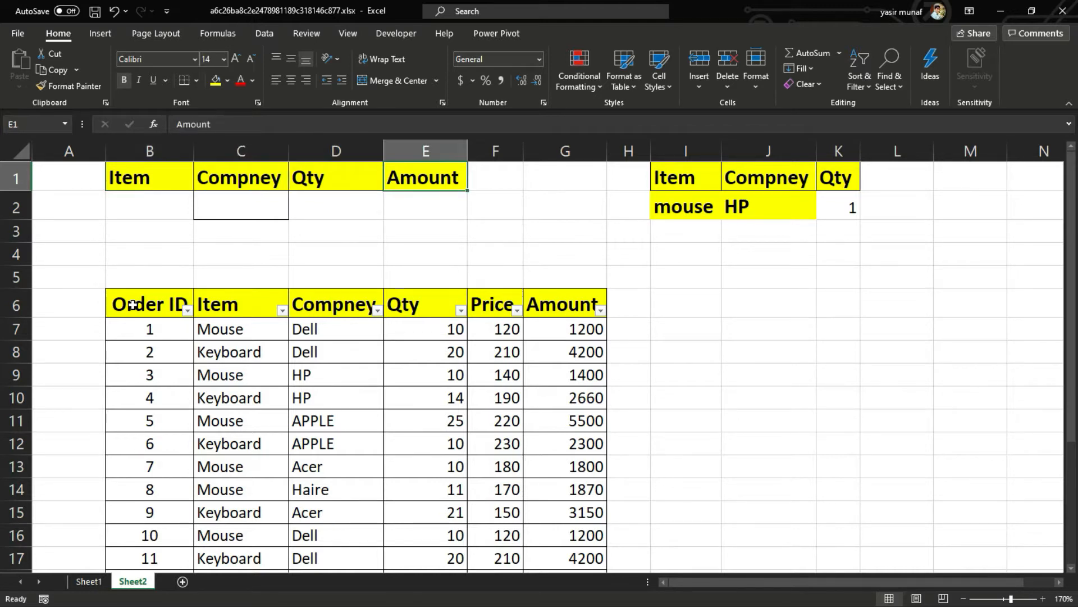
- Start a DSUM formula in D2 with the order table B6:G24 as its database
key("Left")
key("Down")
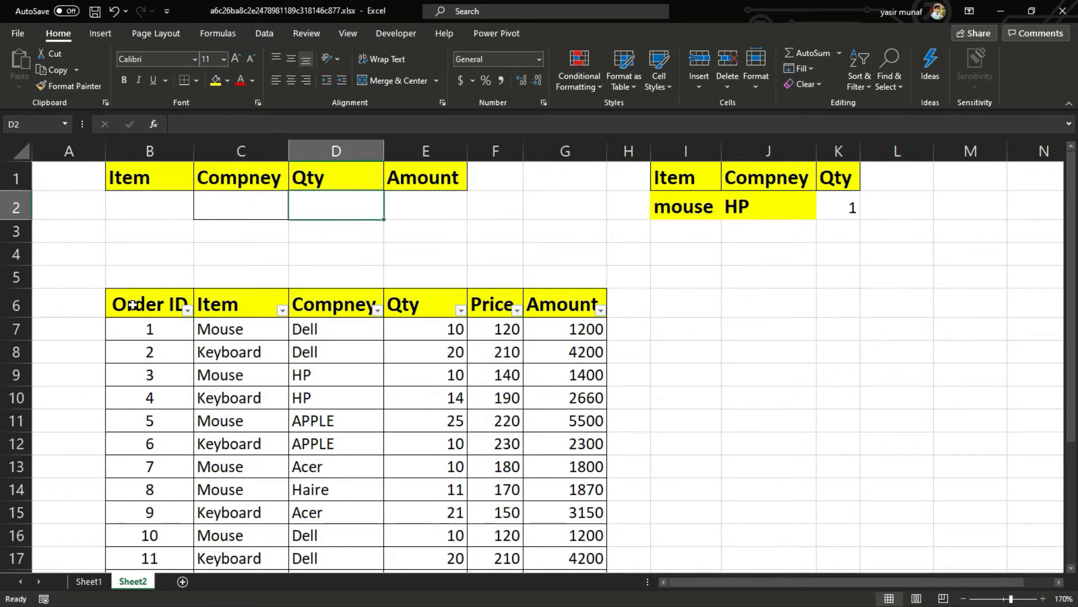
type("=dw")
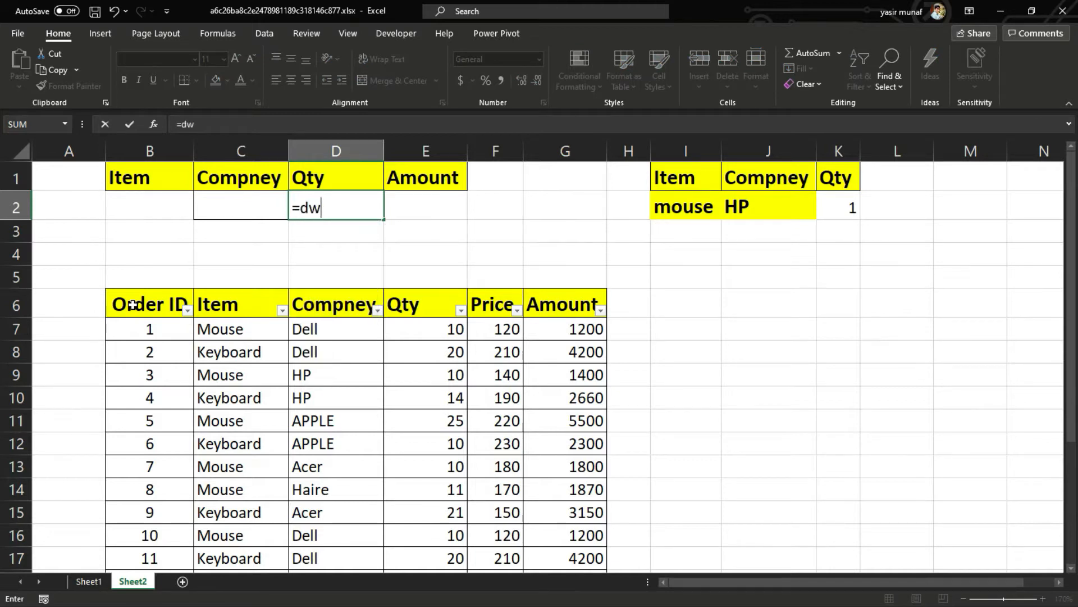
key("BackSpace")
type("sum(")
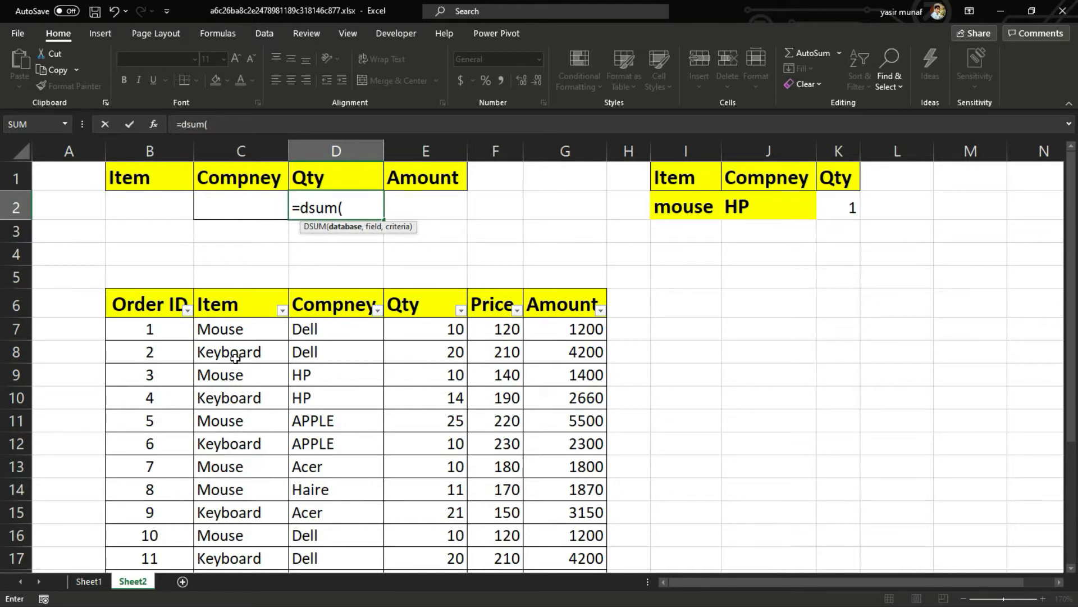
left_click(131, 306)
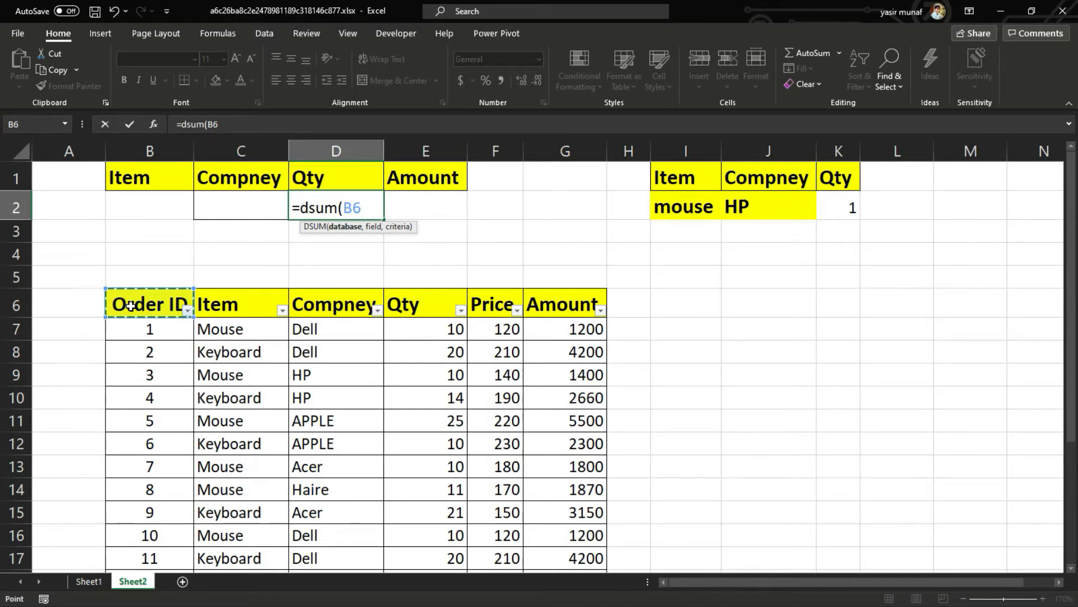
key("ctrl+shift+Right")
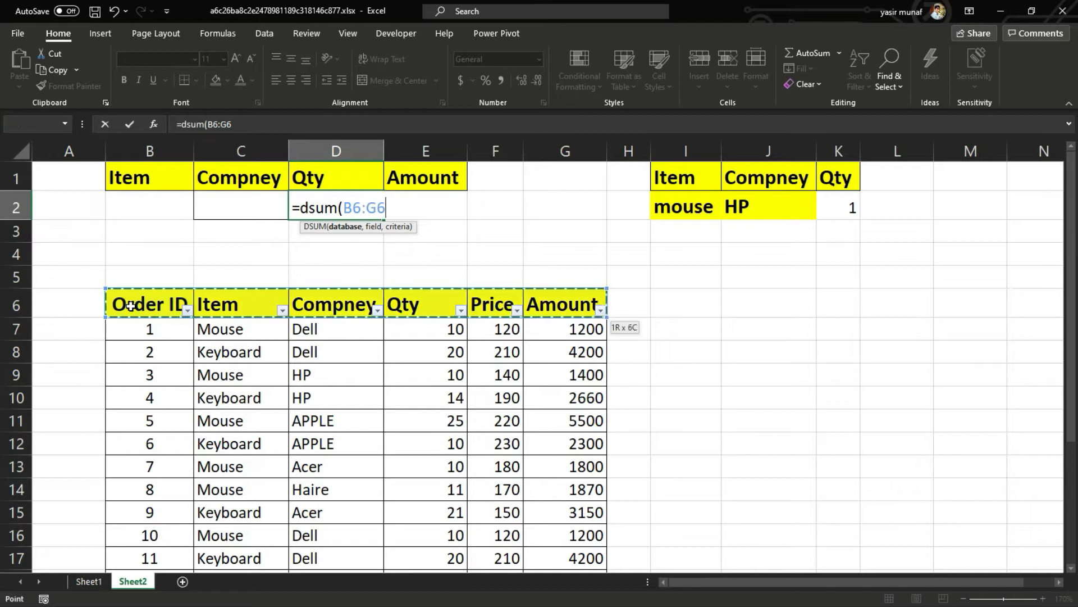
key("ctrl+shift+Down")
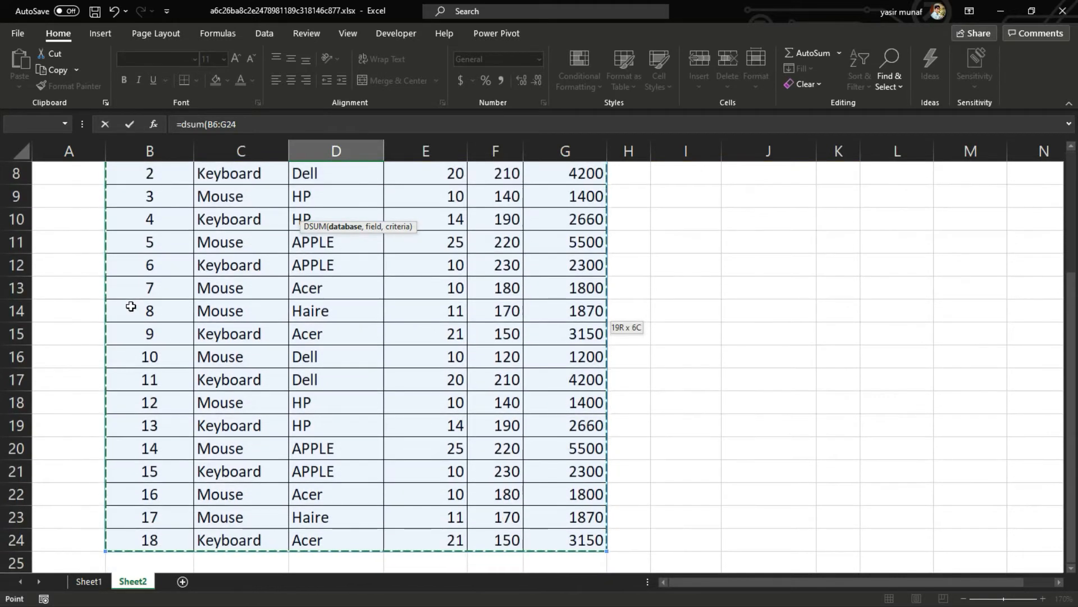
type(",")
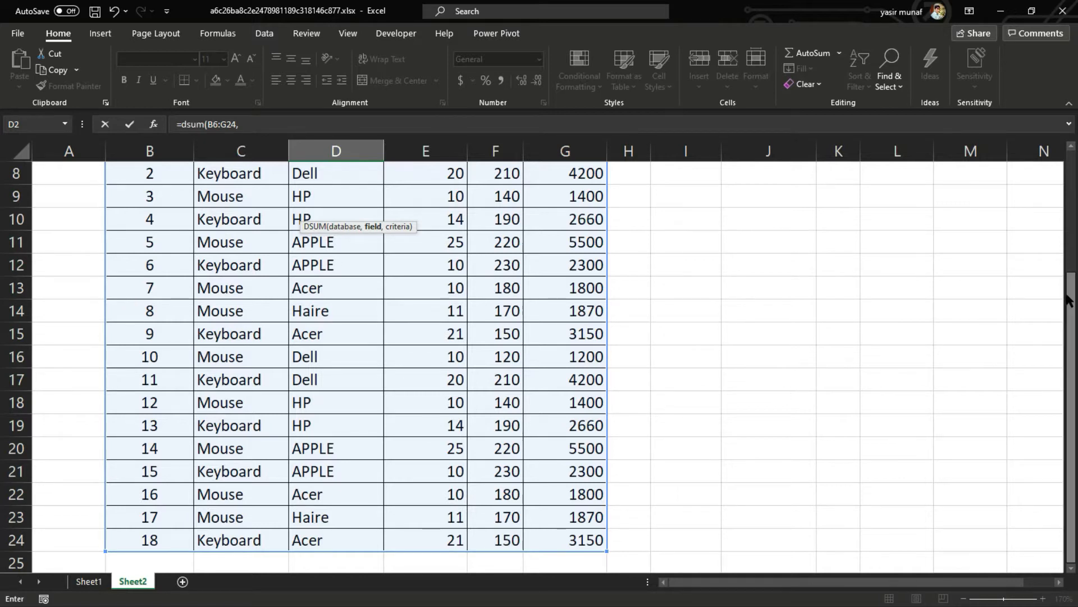
scroll(702, 281, "up", 3)
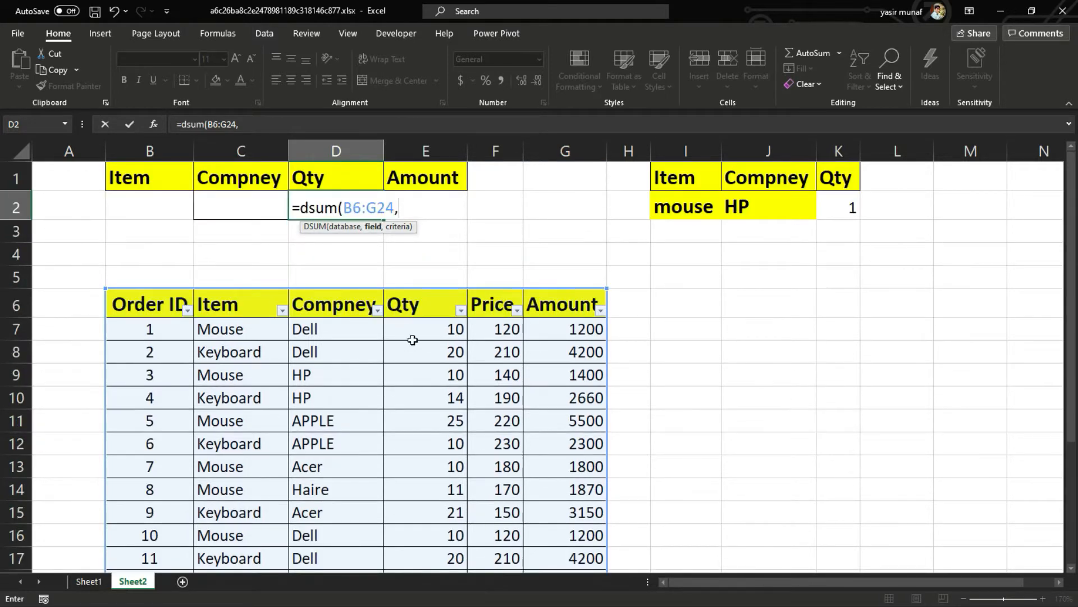
- Complete the DSUM formula in D2 with the Qty heading E6 as field and B1:B2 as criteria
left_click(441, 300)
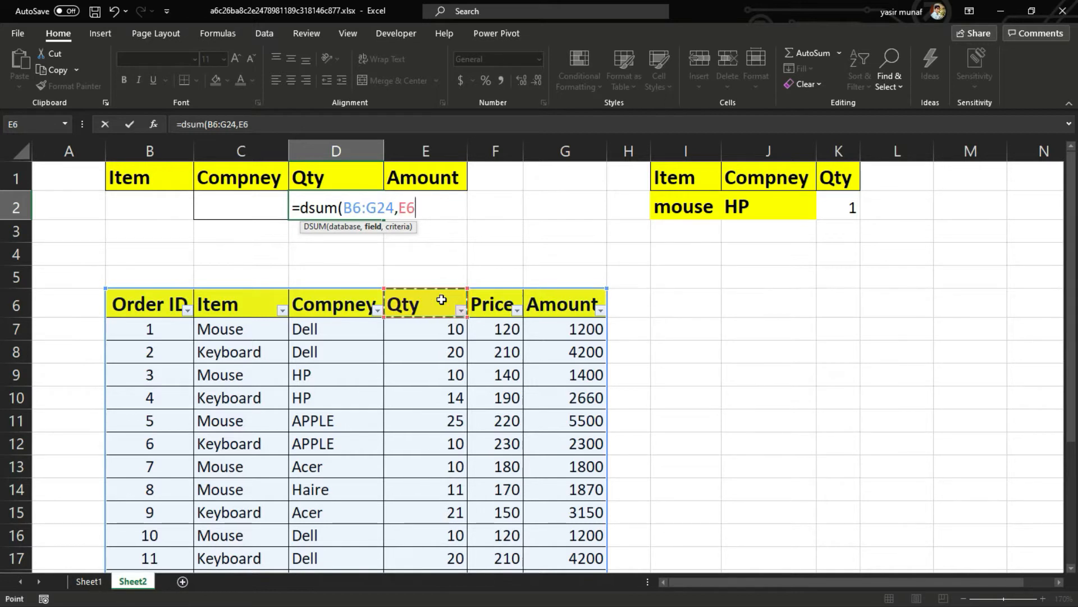
type(",")
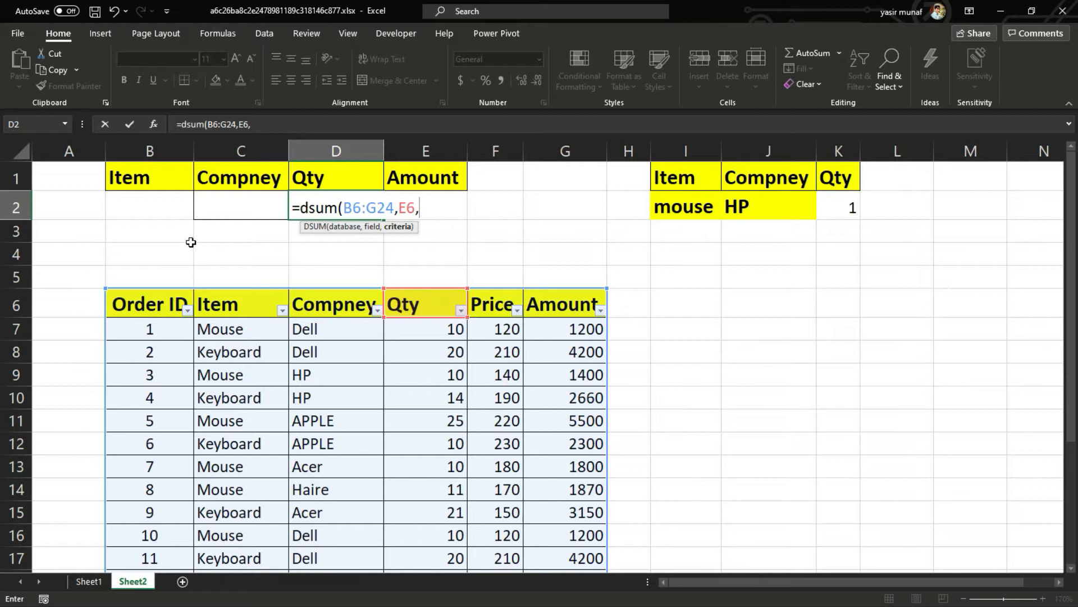
left_click(144, 179)
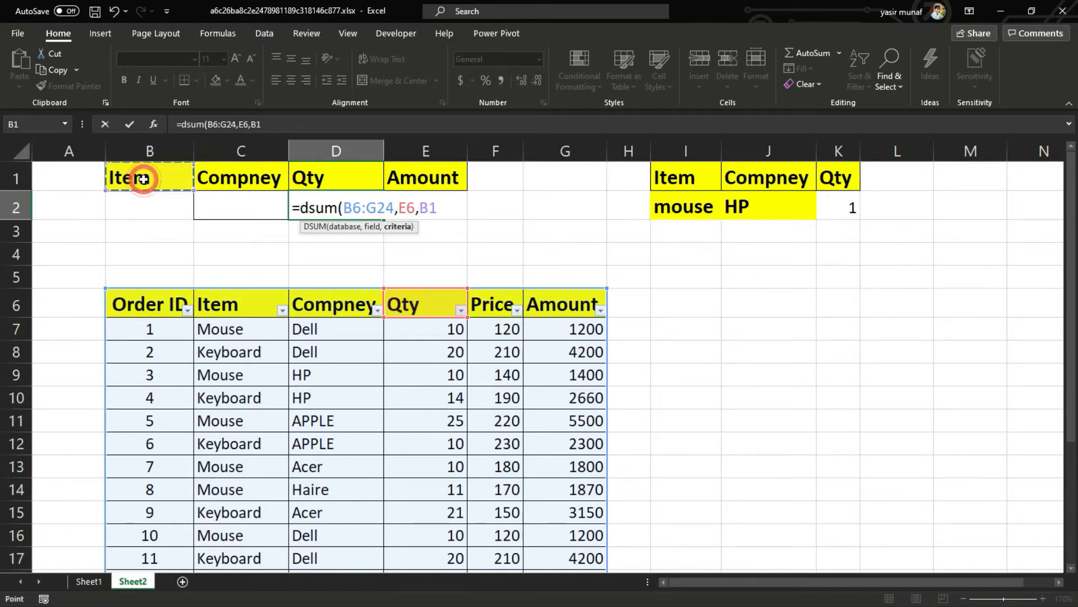
left_click_drag(143, 179, 144, 205)
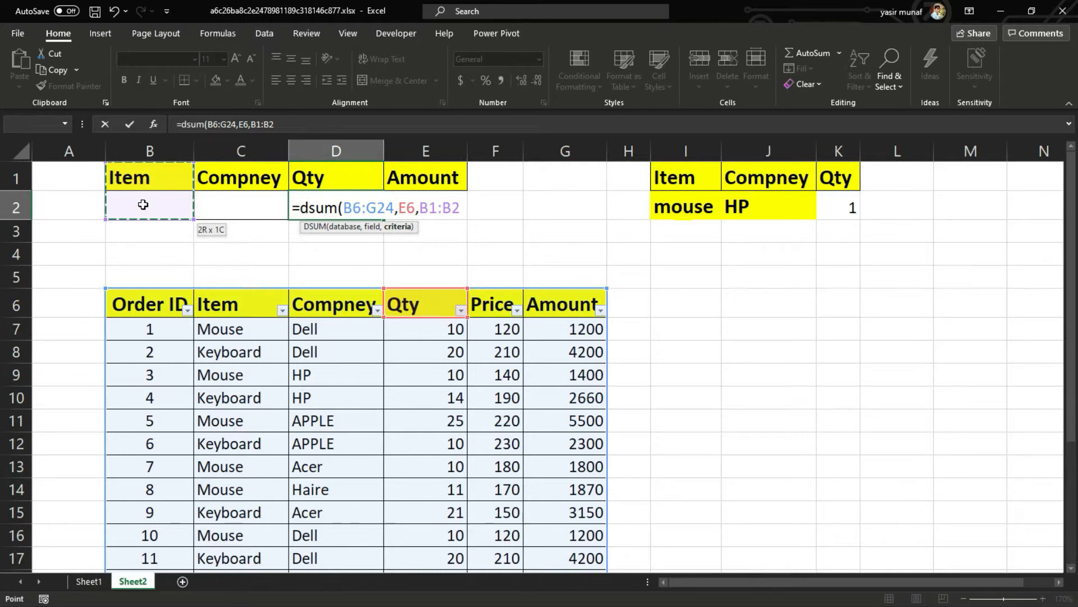
left_click_drag(143, 205, 144, 205)
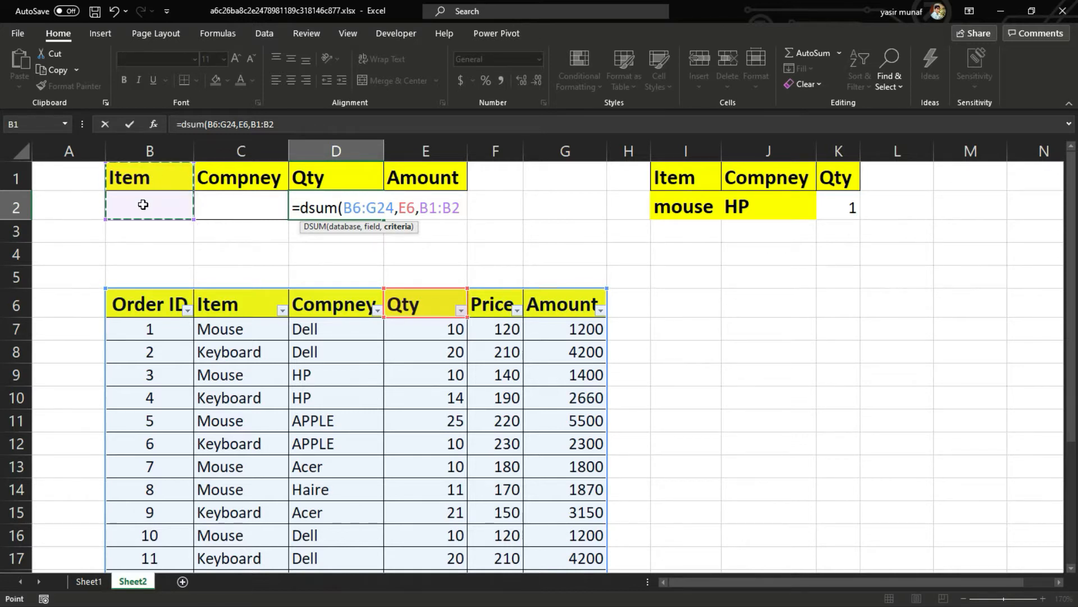
type(")")
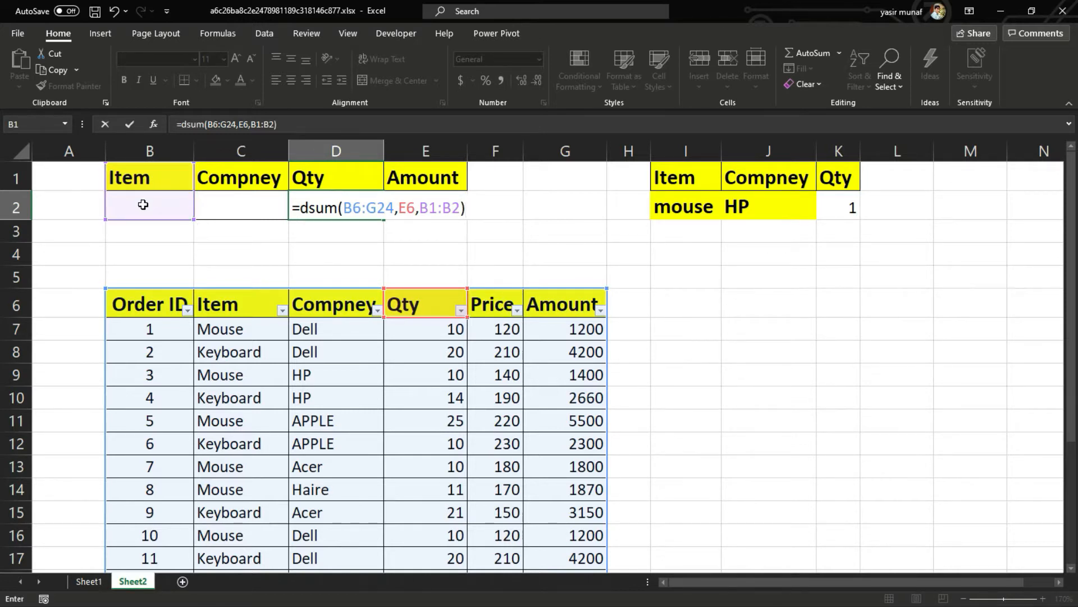
key("Return")
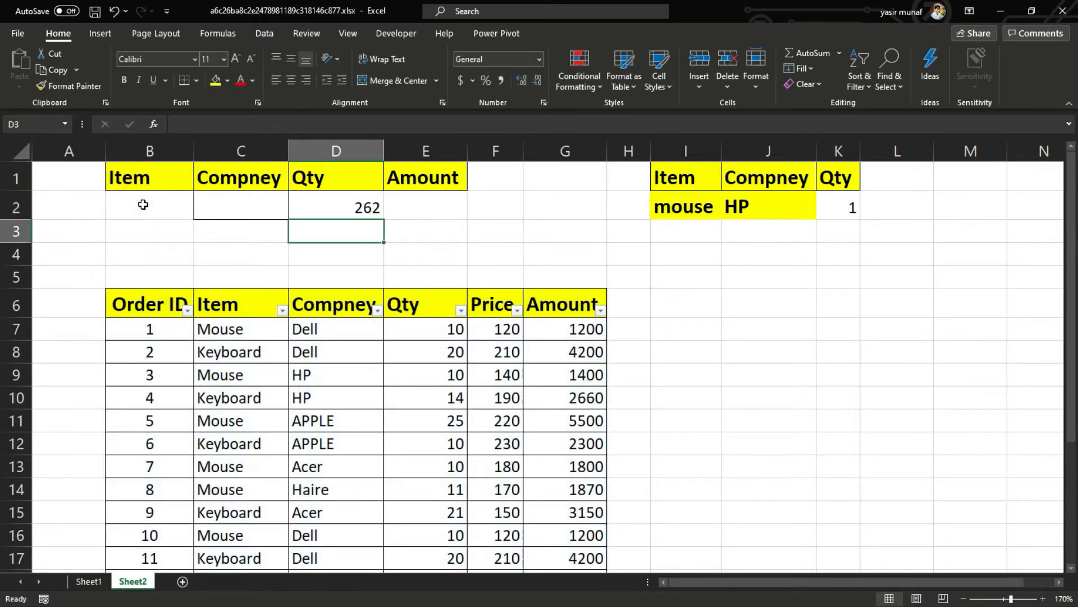
- Check the DSUM result in D2 against the sum of the Qty values in E7:E24
key("Up")
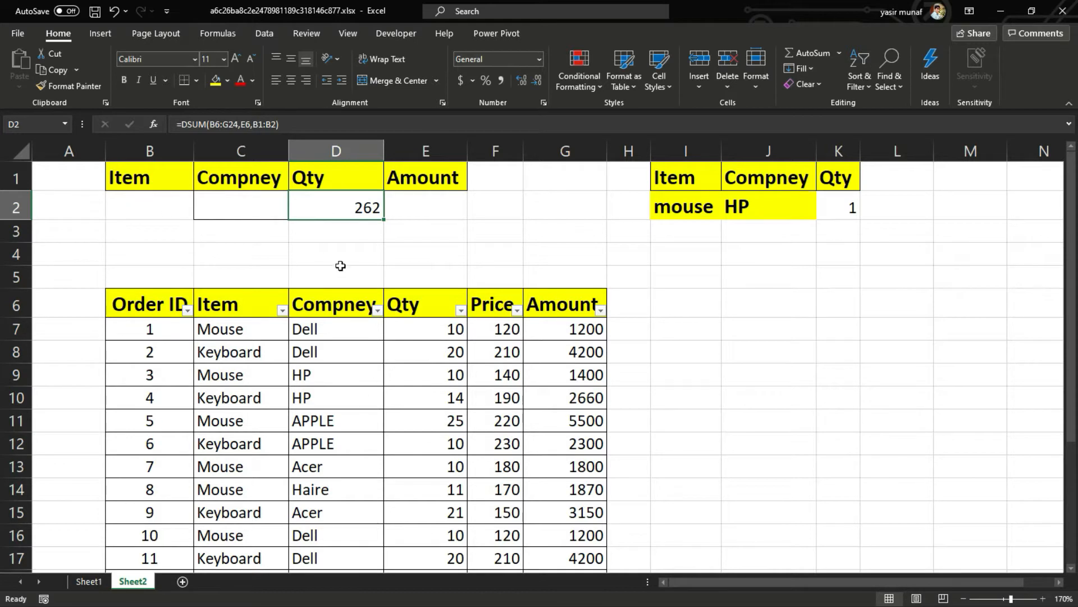
left_click(414, 327)
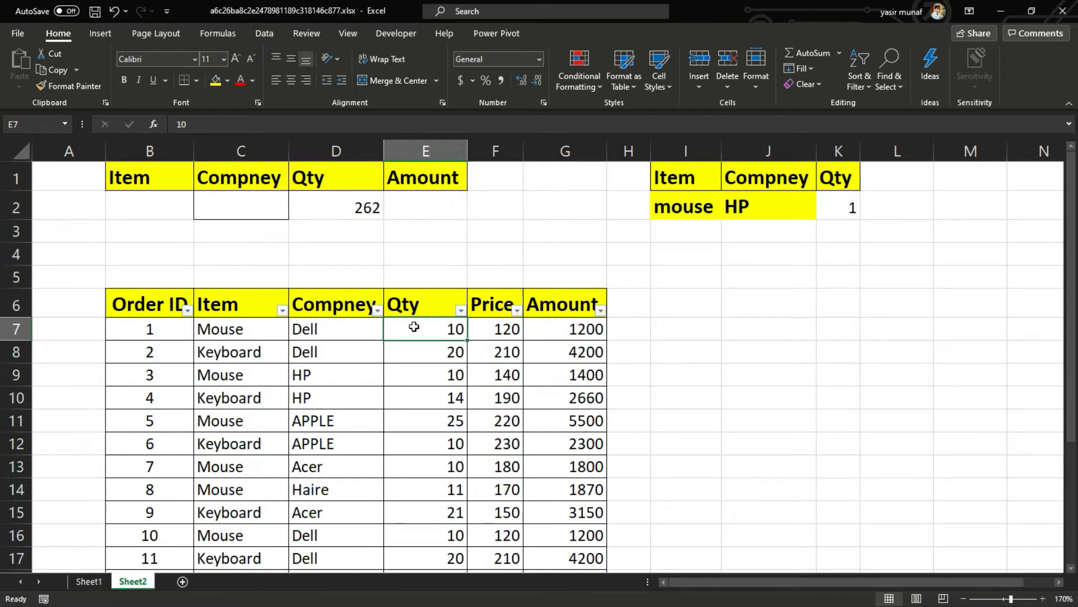
key("ctrl+shift+Down")
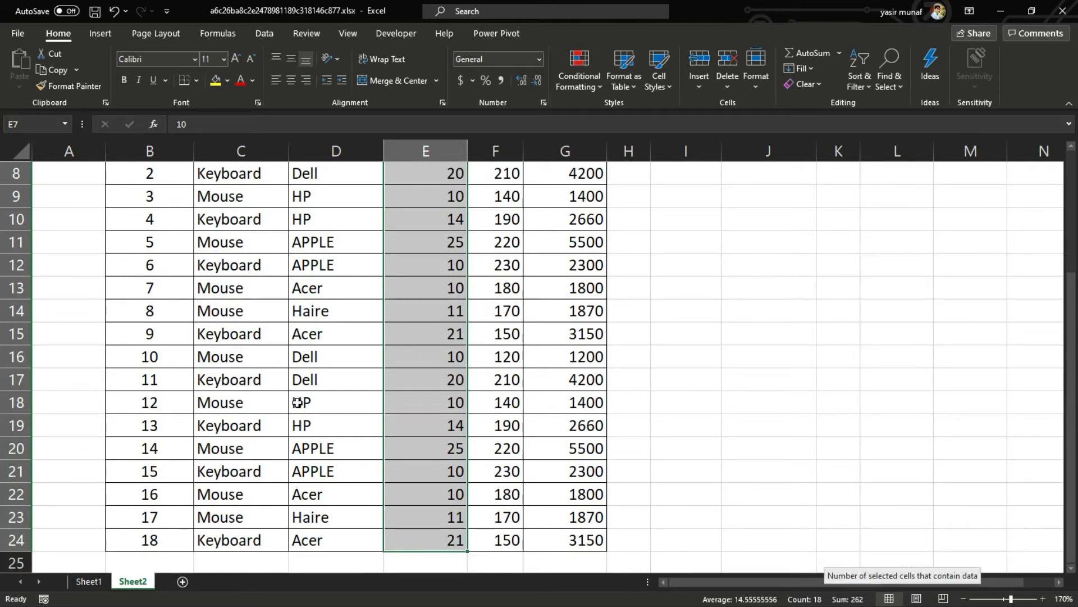
- Enter mouse as the Item criterion in B2 of the summary block
left_click(238, 332)
key("ctrl+Up")
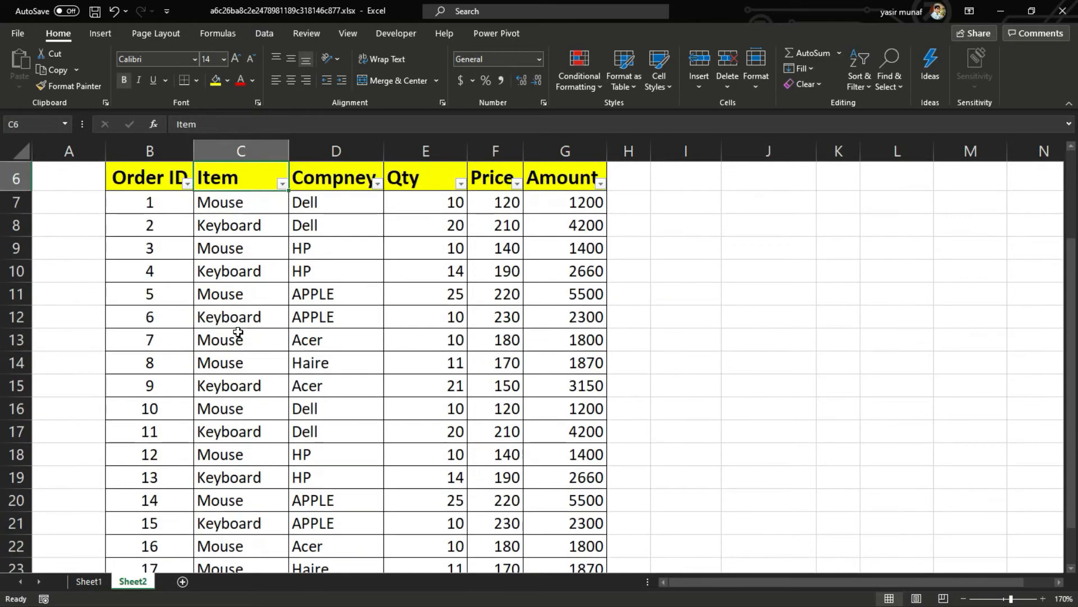
key("Up")
key("Up")
key("Up")
key("Up")
key("Up")
key("Down")
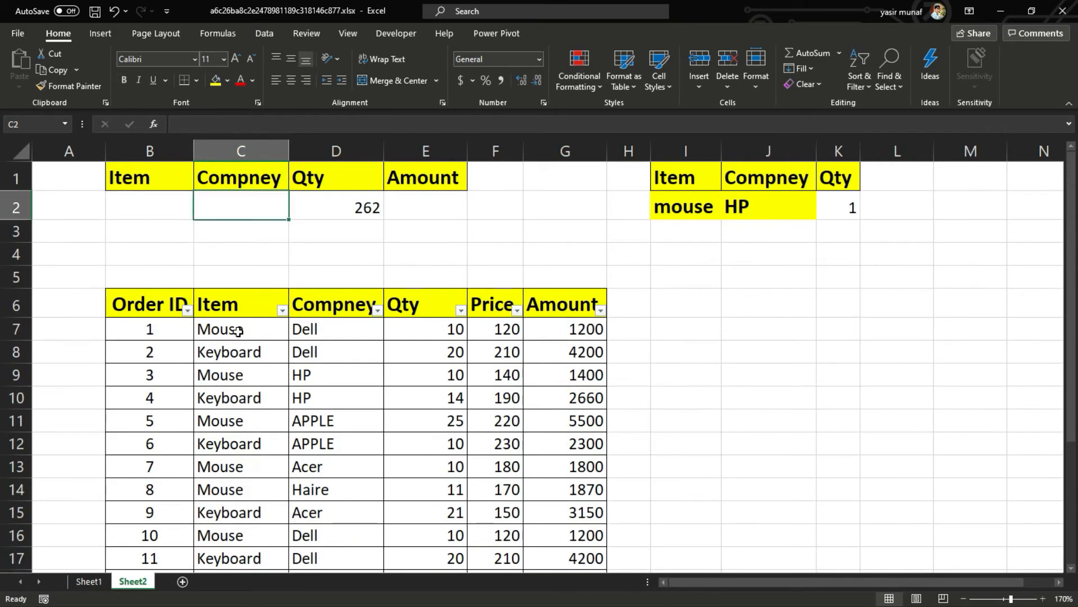
key("Left")
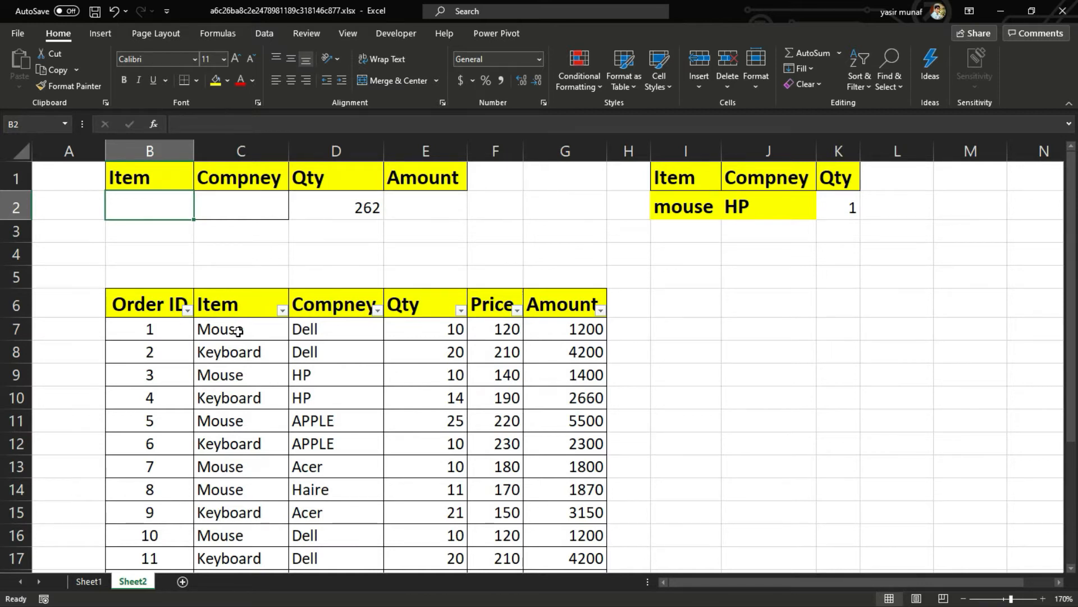
type("muo")
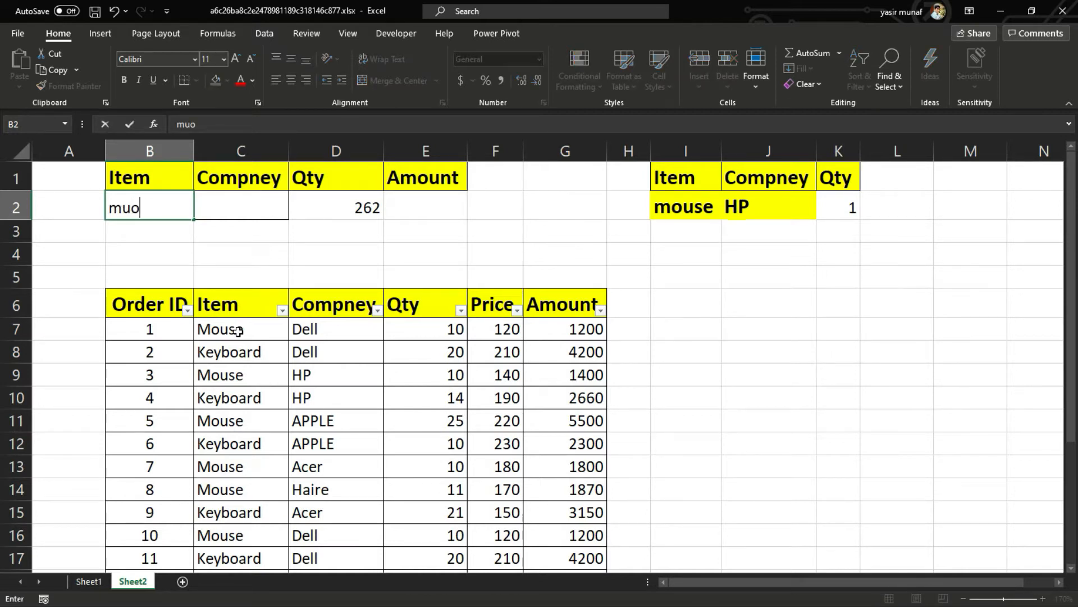
key("BackSpace")
key("BackSpace")
type("ouse")
key("Return")
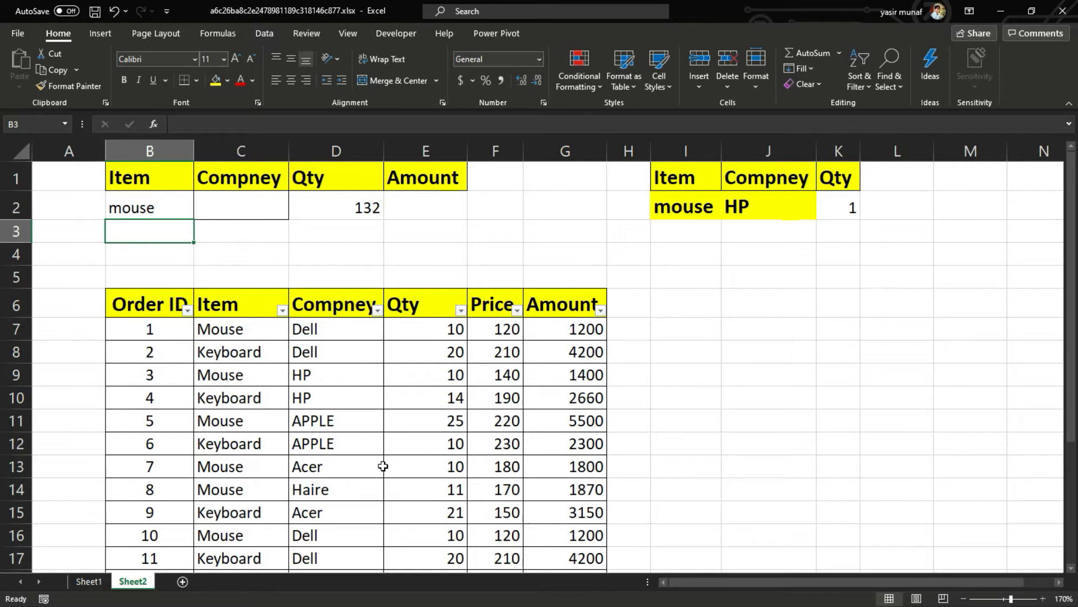
- Filter the order table's Item column to show only Mouse
left_click(282, 310)
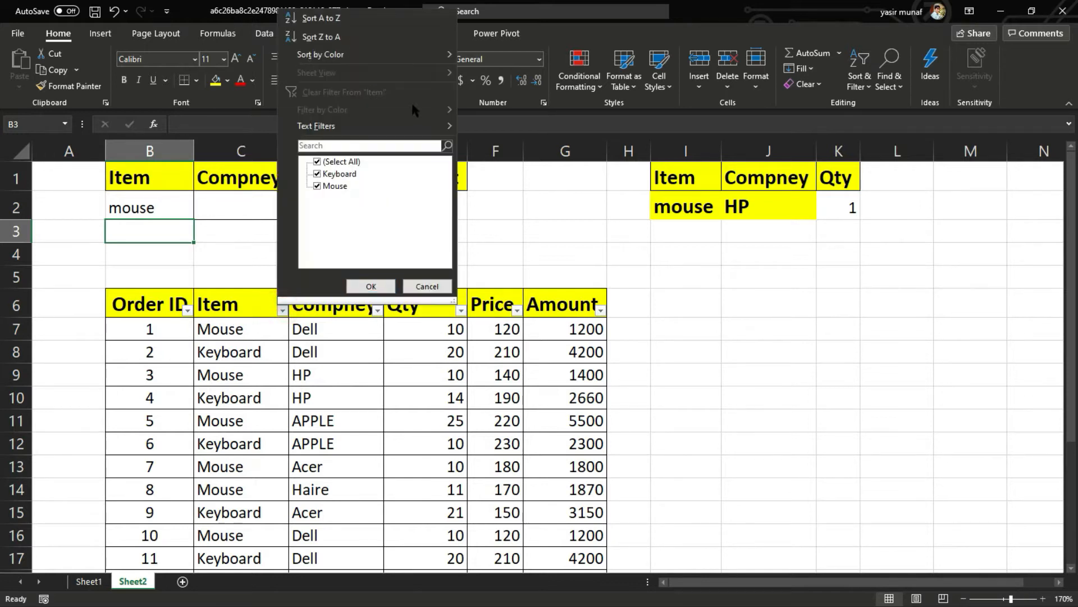
left_click(334, 174)
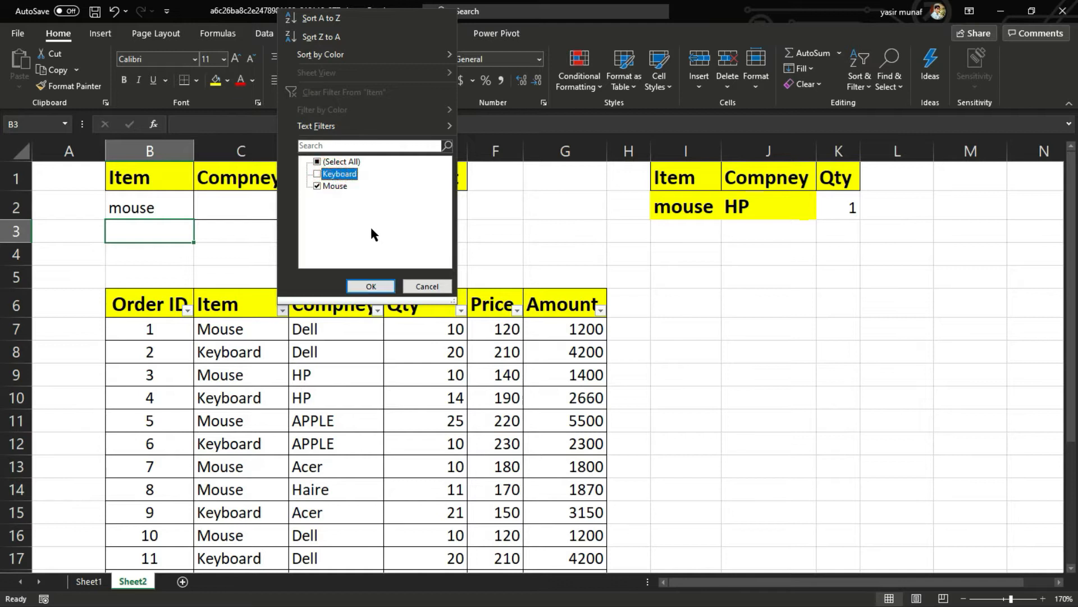
left_click(371, 286)
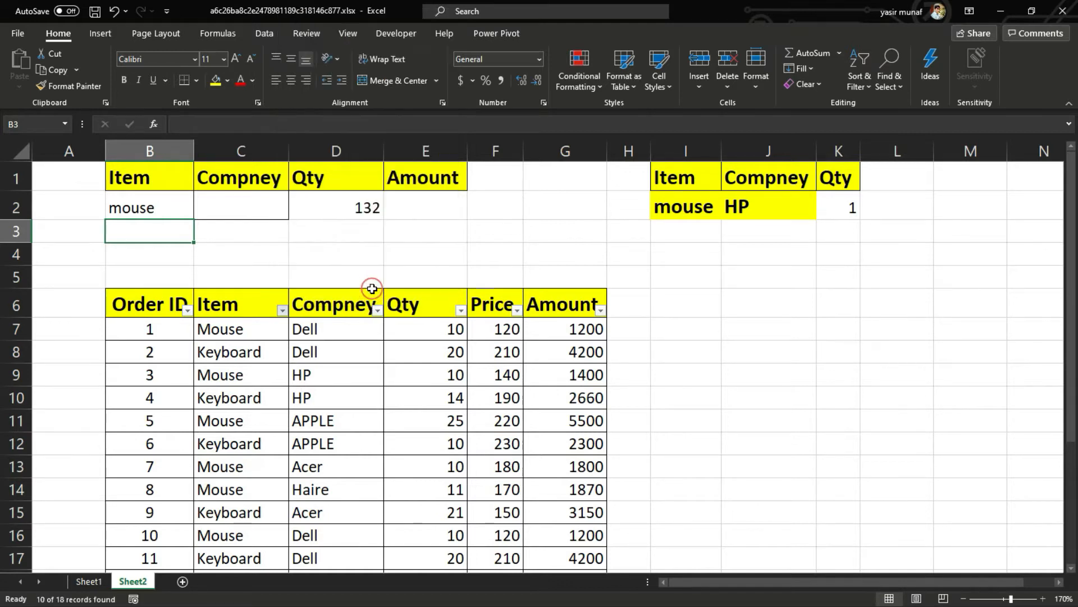
- Check the DSUM result in D2 against the sum of the filtered Qty values
left_click(427, 329)
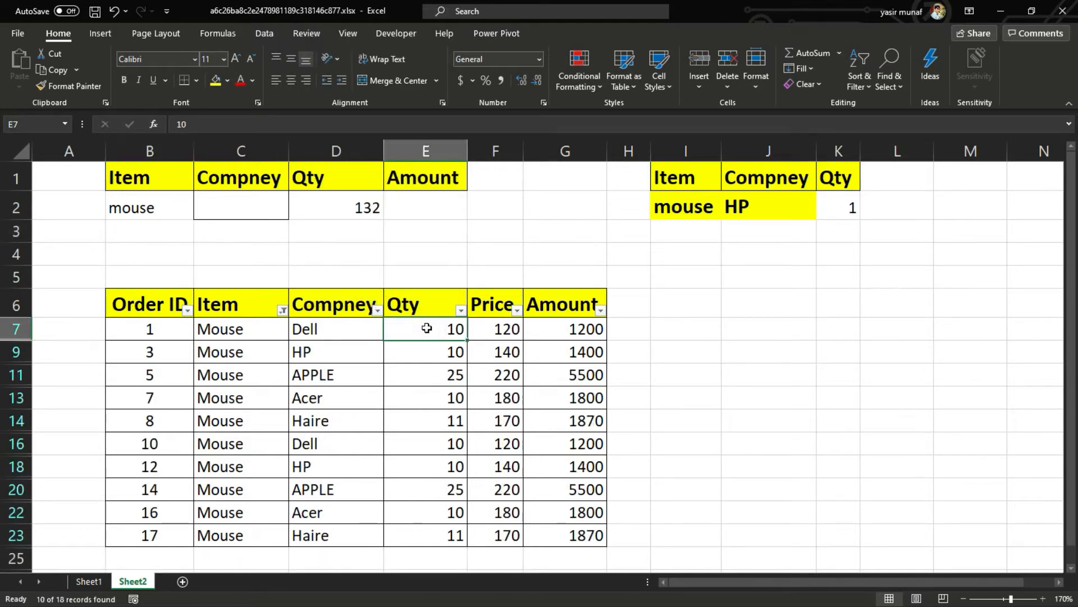
key("ctrl+shift+Down")
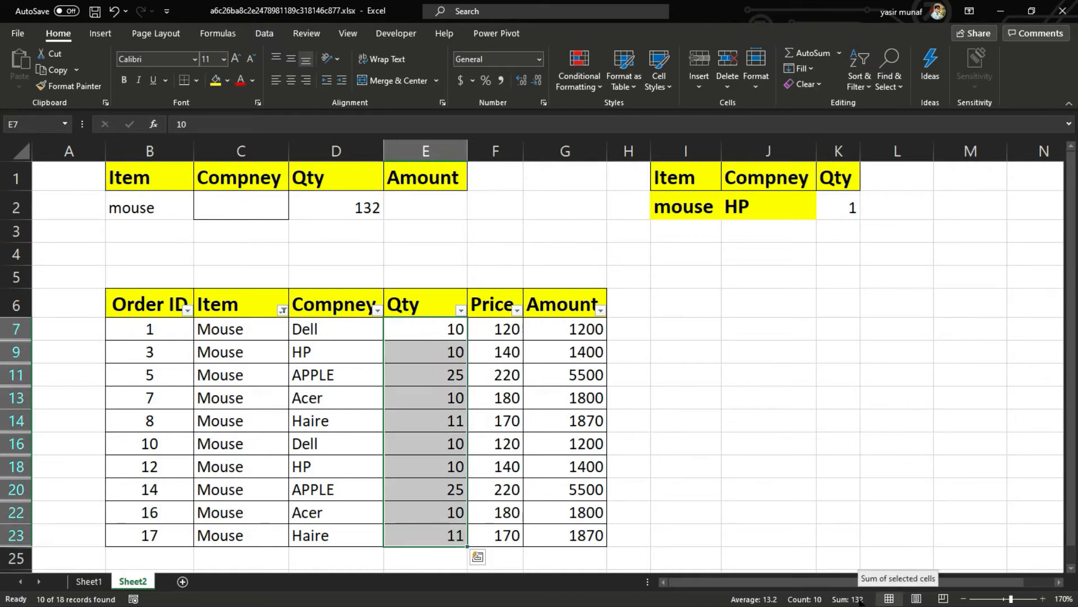
left_click(345, 209)
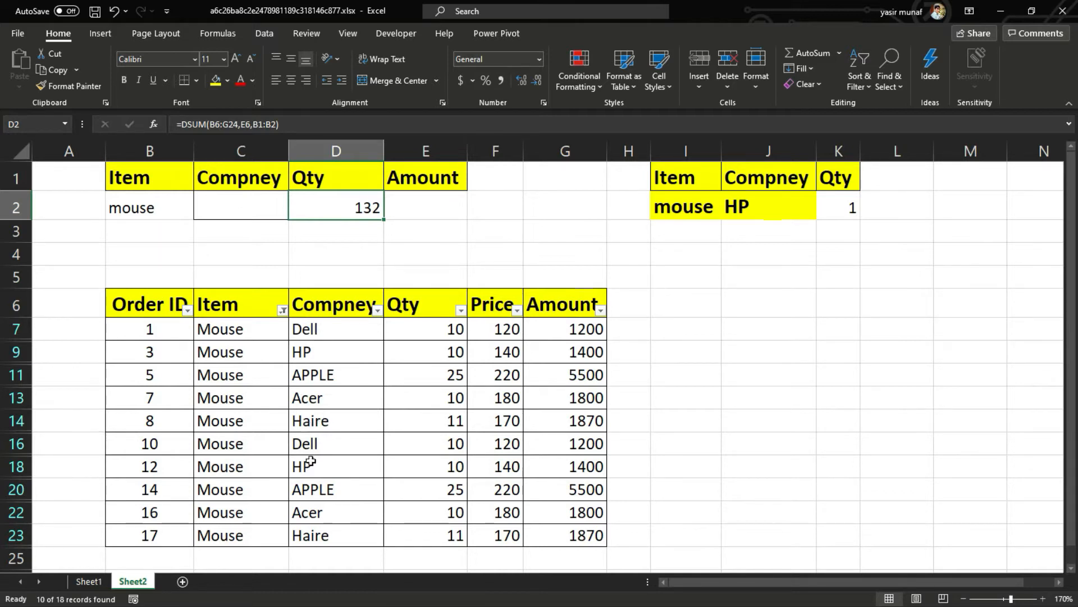
- Enter Dell as the Compney criterion in C2
left_click(226, 213)
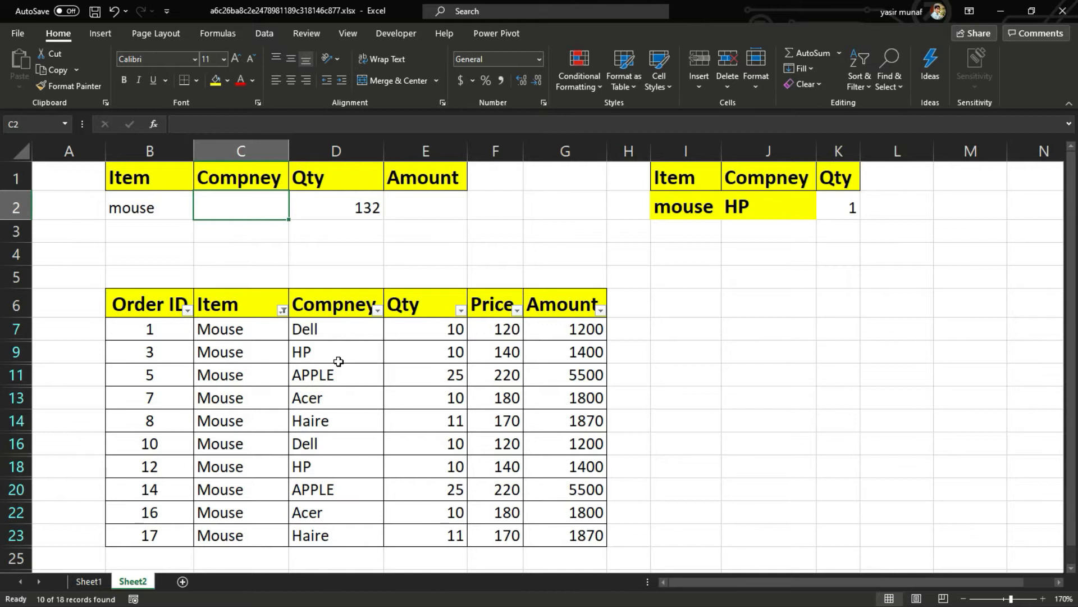
type("Dell")
key("Tab")
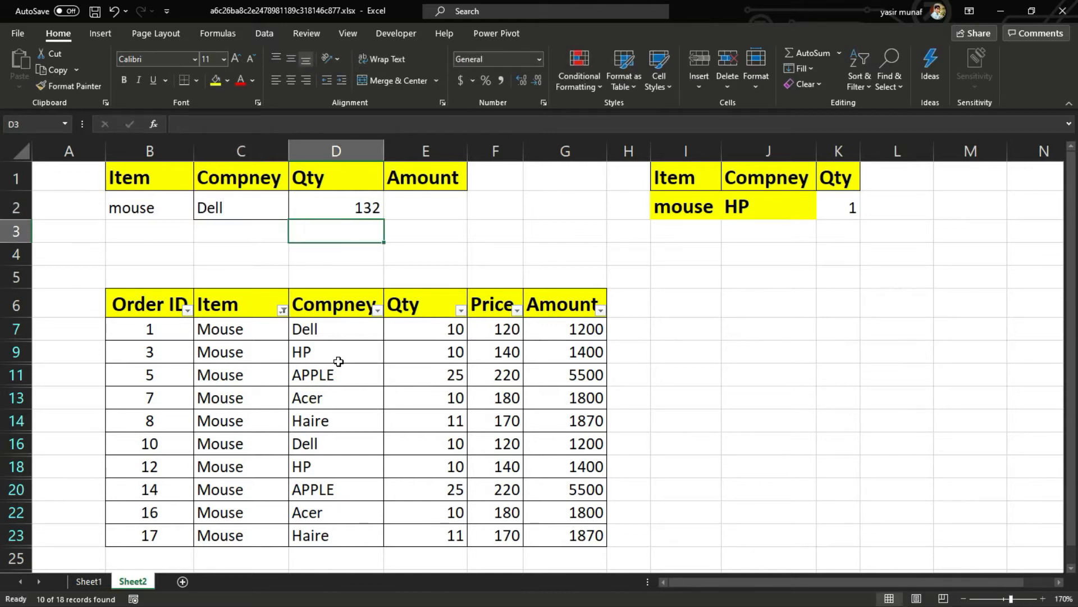
- Extend the DSUM criteria range in D2 to B1:C2 and check the result against the Mouse orders from Dell
key("F2")
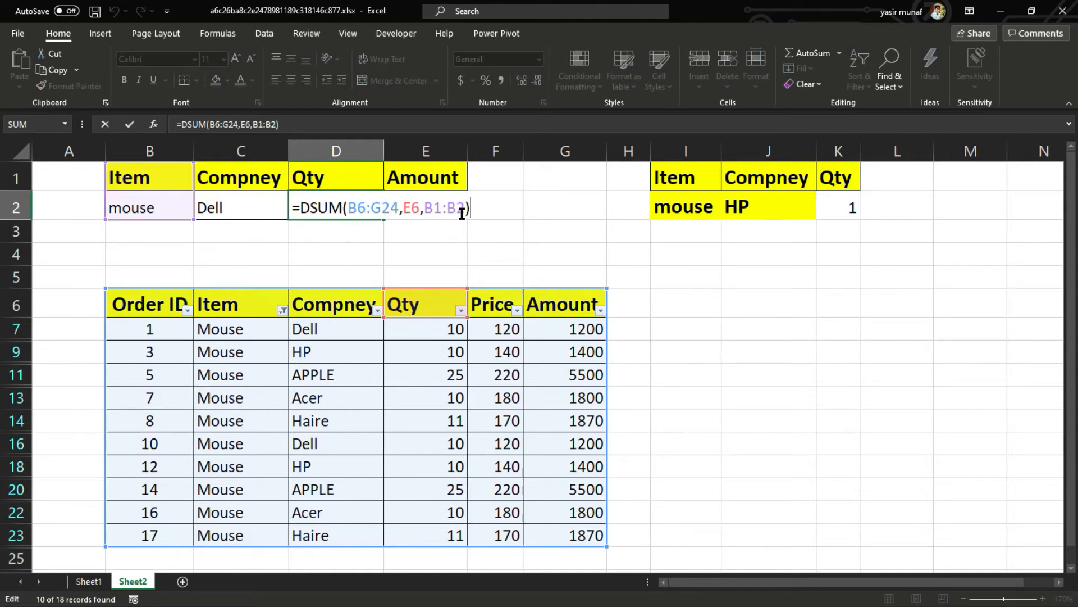
left_click_drag(464, 209, 425, 209)
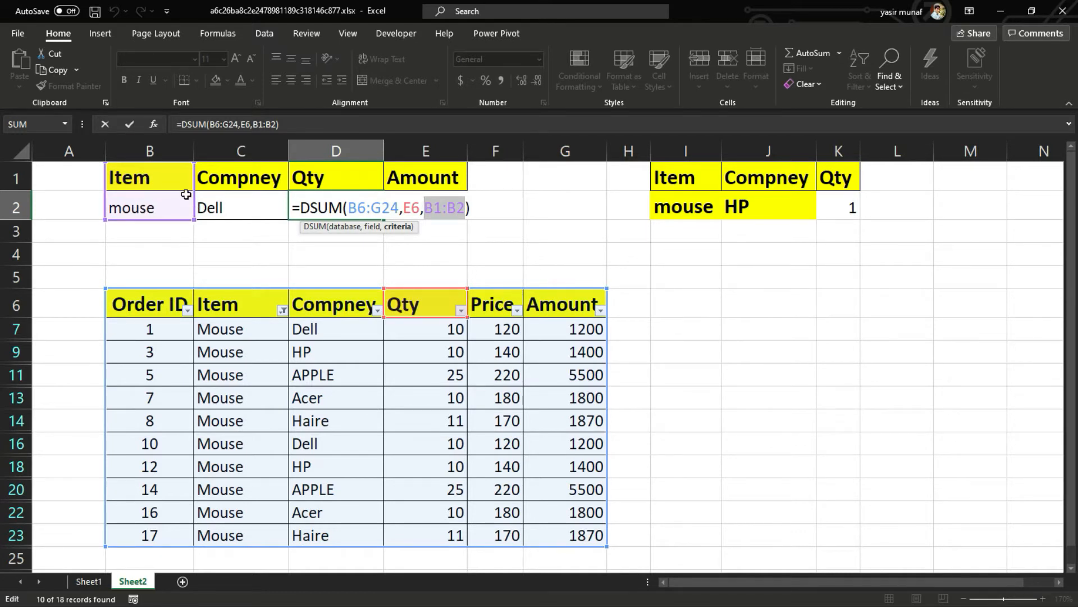
left_click(168, 178)
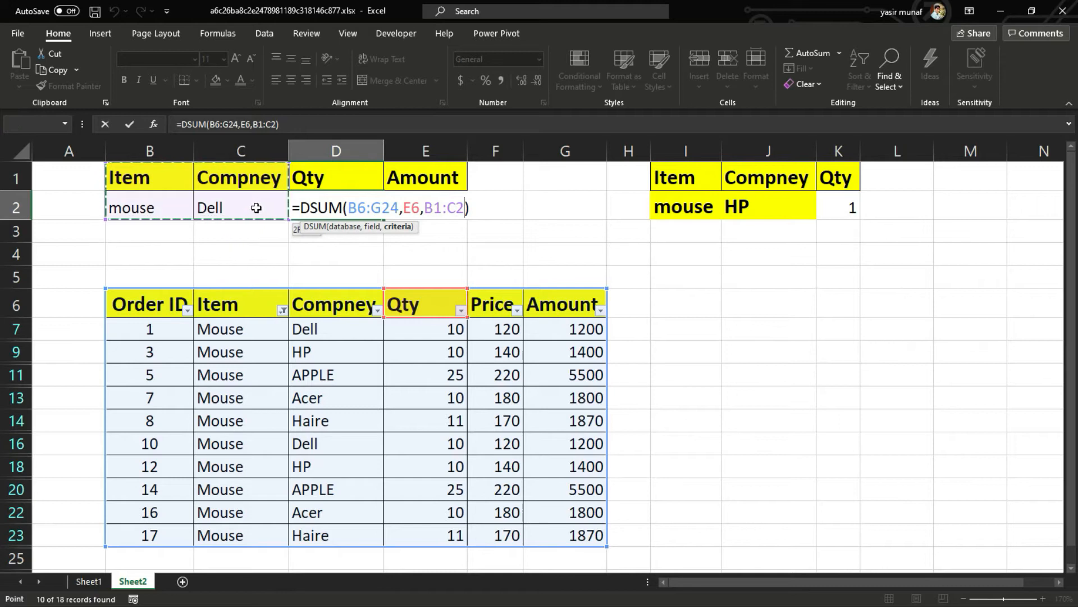
left_click_drag(257, 207, 257, 207)
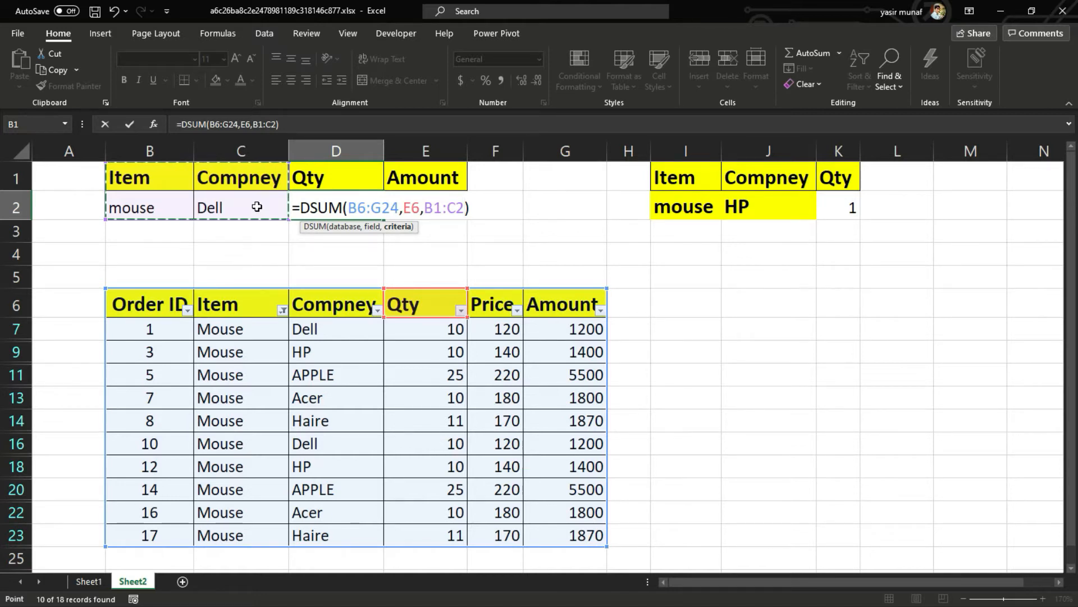
key("Return")
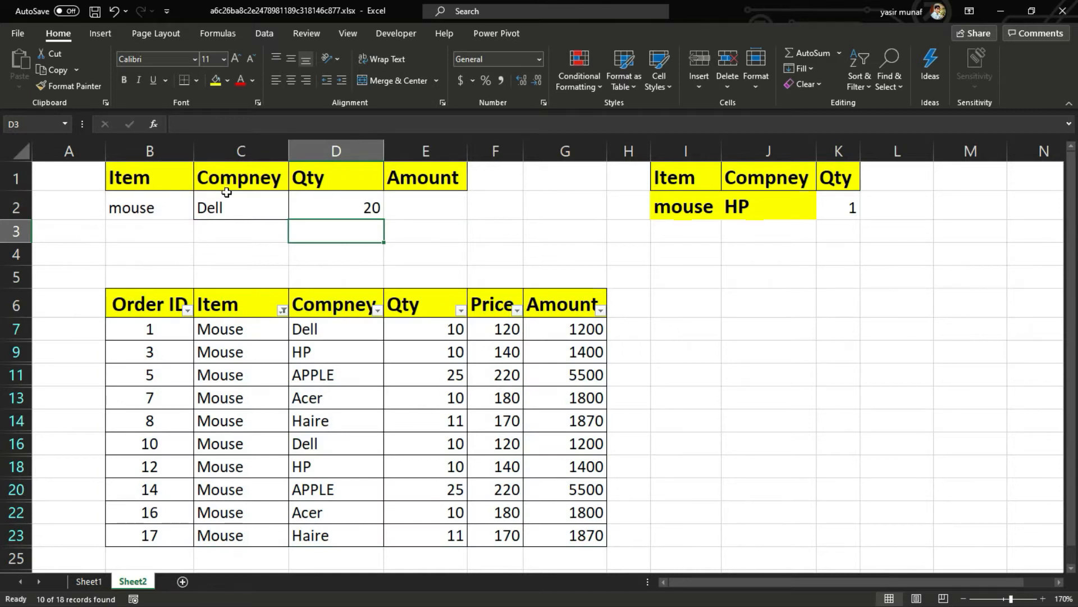
left_click_drag(264, 333, 433, 338)
left_click_drag(238, 445, 437, 442)
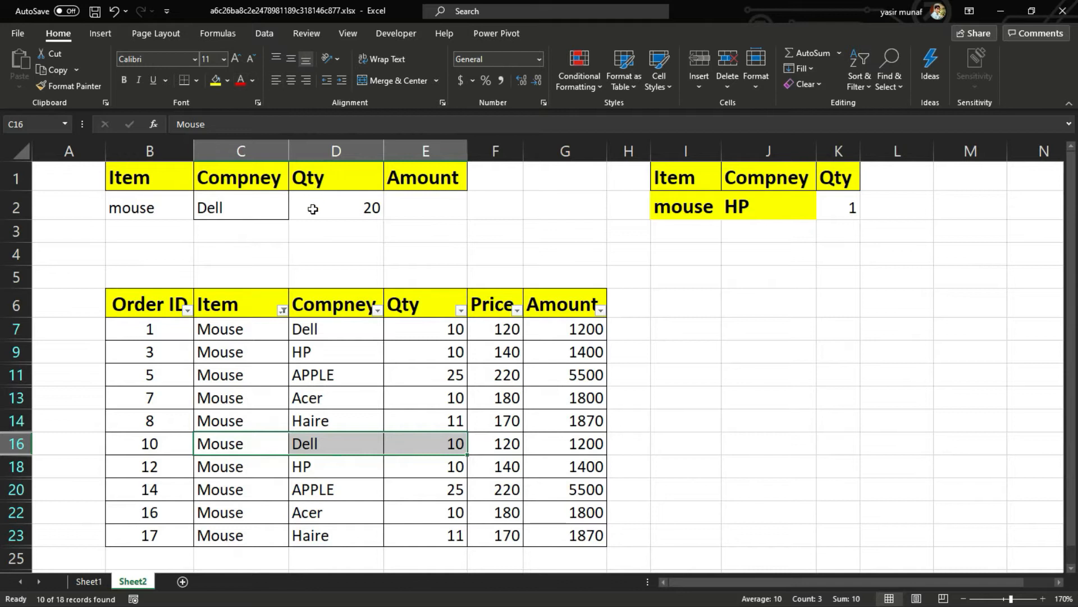
- Change the Compney criterion in C2 to hp and compare D2 with the Qty of the Mouse orders from HP
left_click(213, 209)
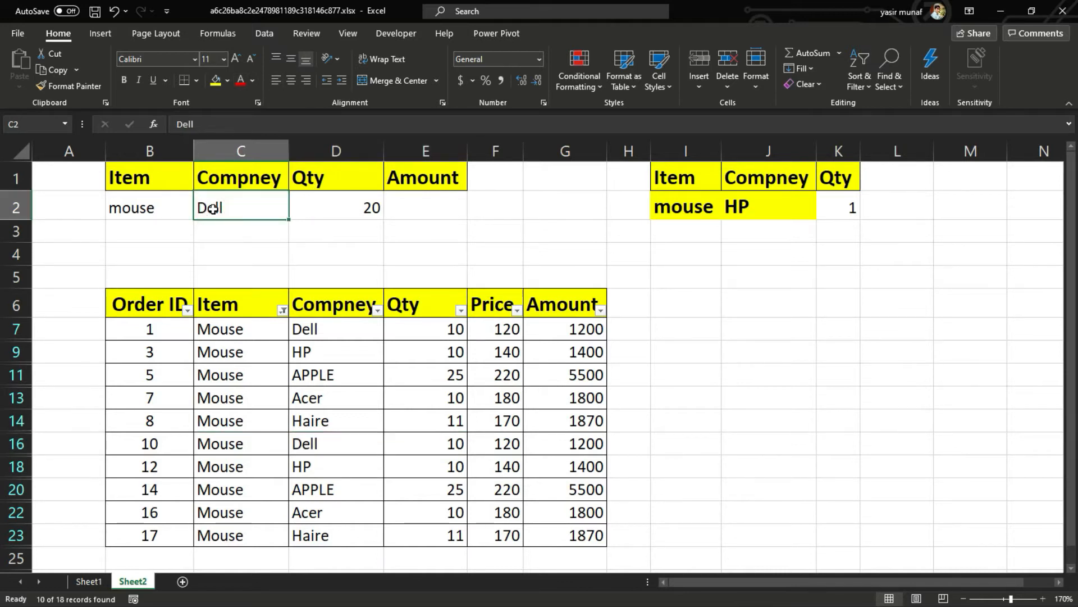
type("hp")
key("Return")
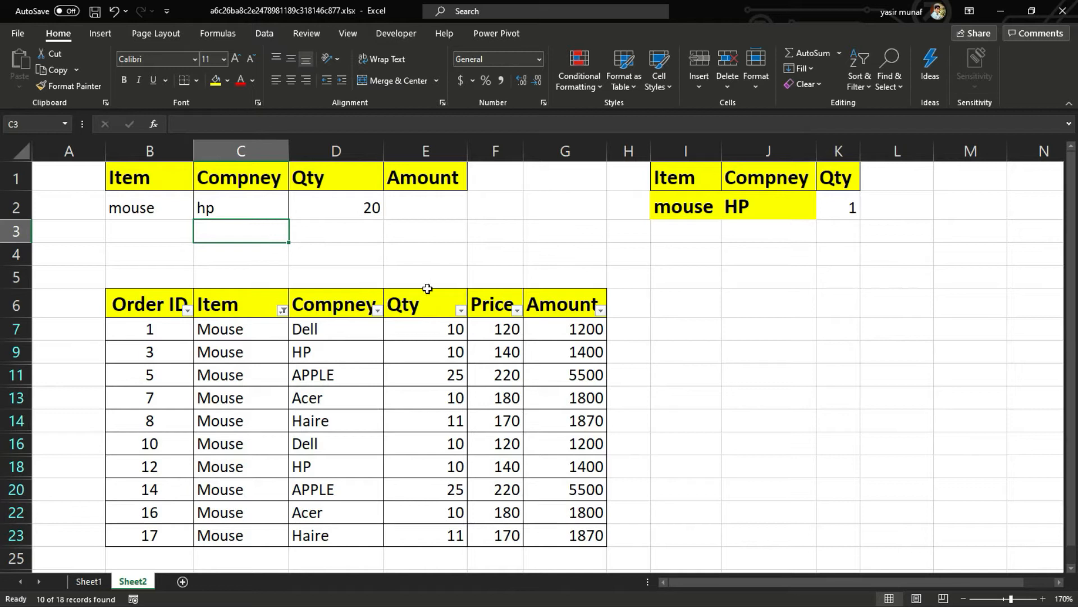
left_click(298, 352)
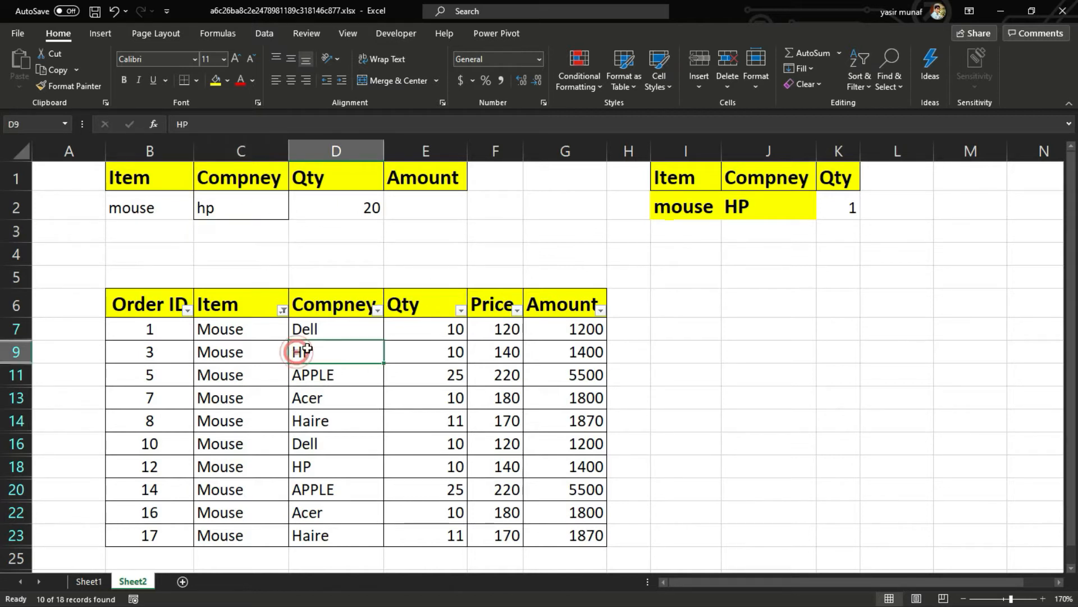
left_click(392, 351, "shift")
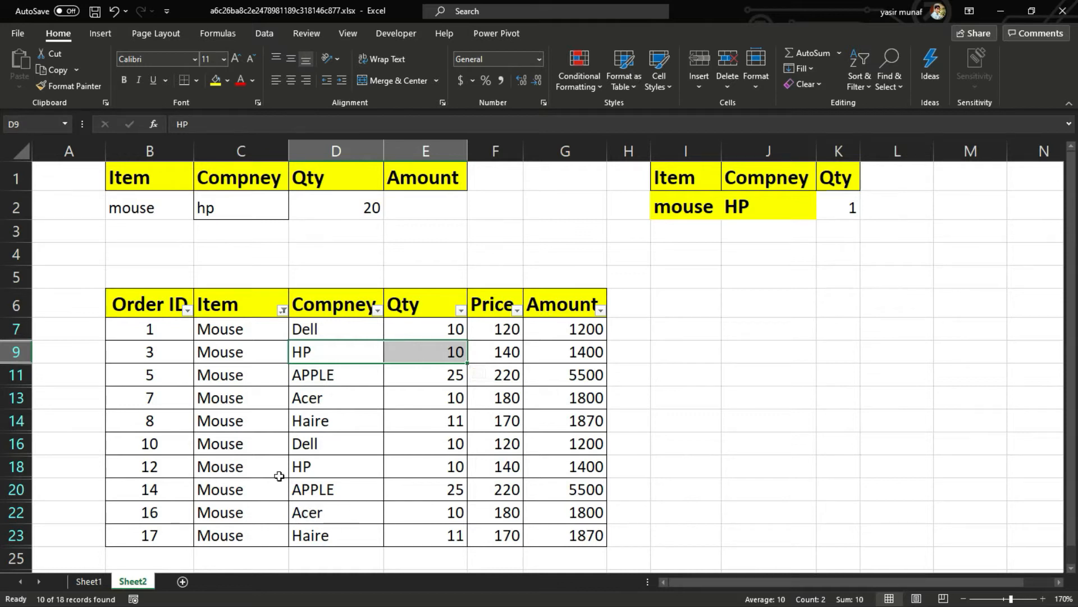
left_click_drag(309, 468, 439, 467)
- Change the Compney criterion in C2 to apple and compare D2 with the Qty of the Mouse orders from APPLE
left_click(243, 206)
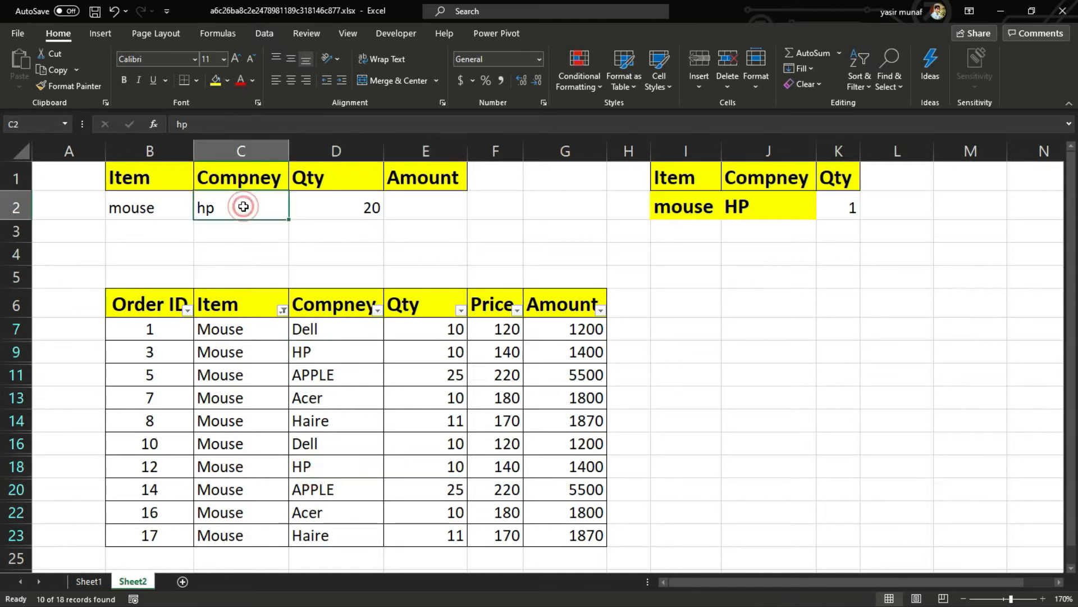
type("apple")
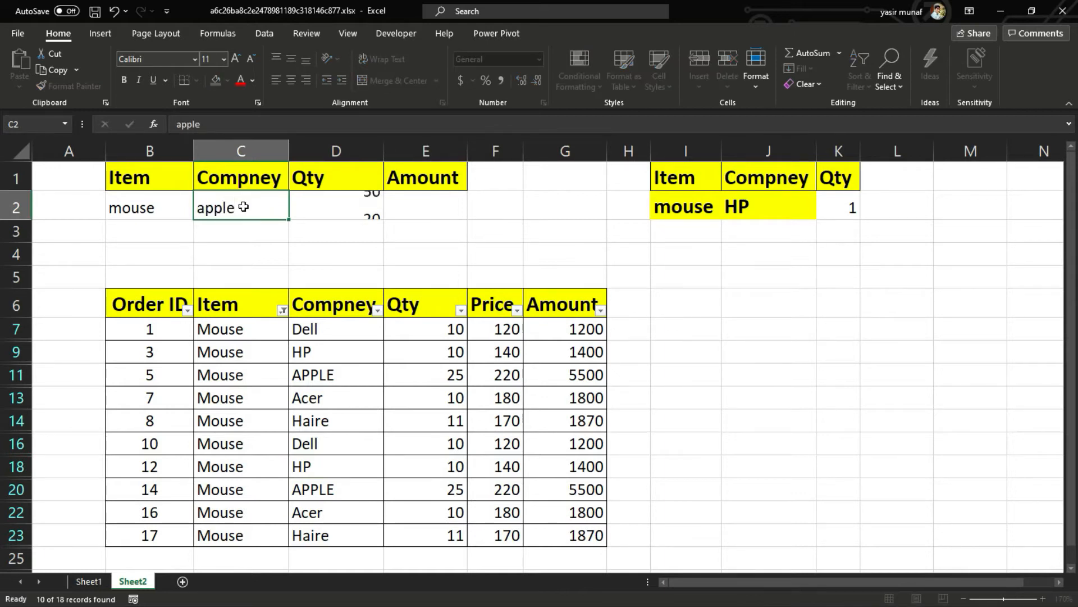
key("Return")
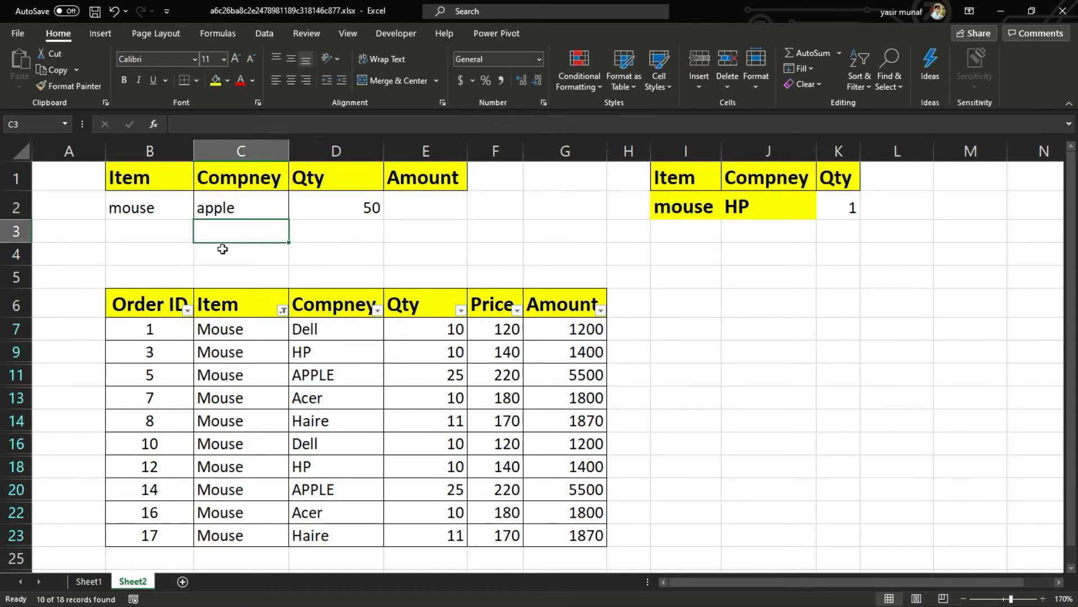
left_click(326, 212)
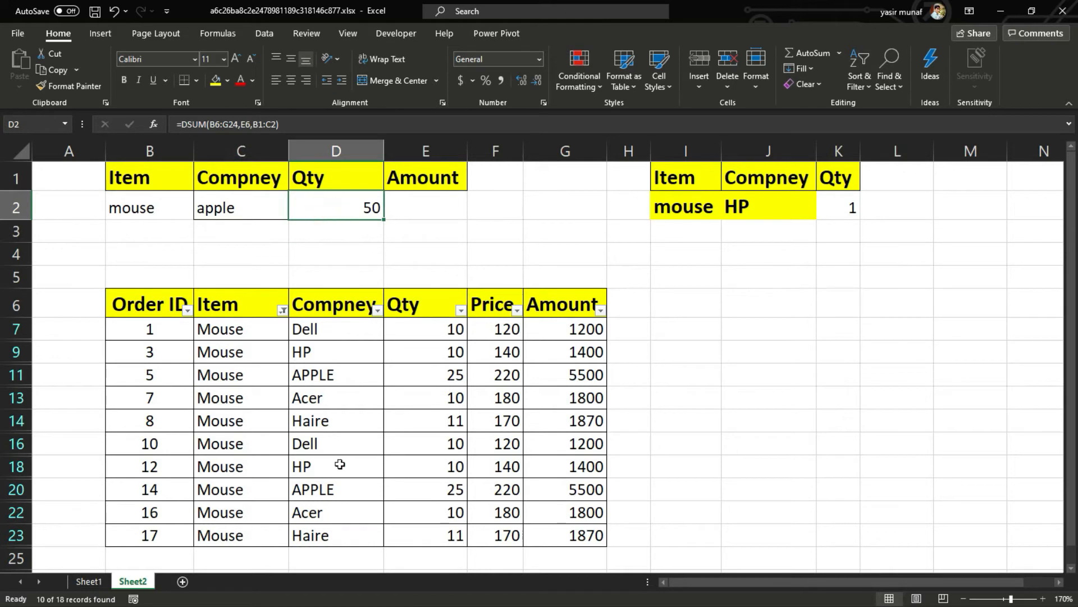
left_click_drag(335, 378, 438, 375)
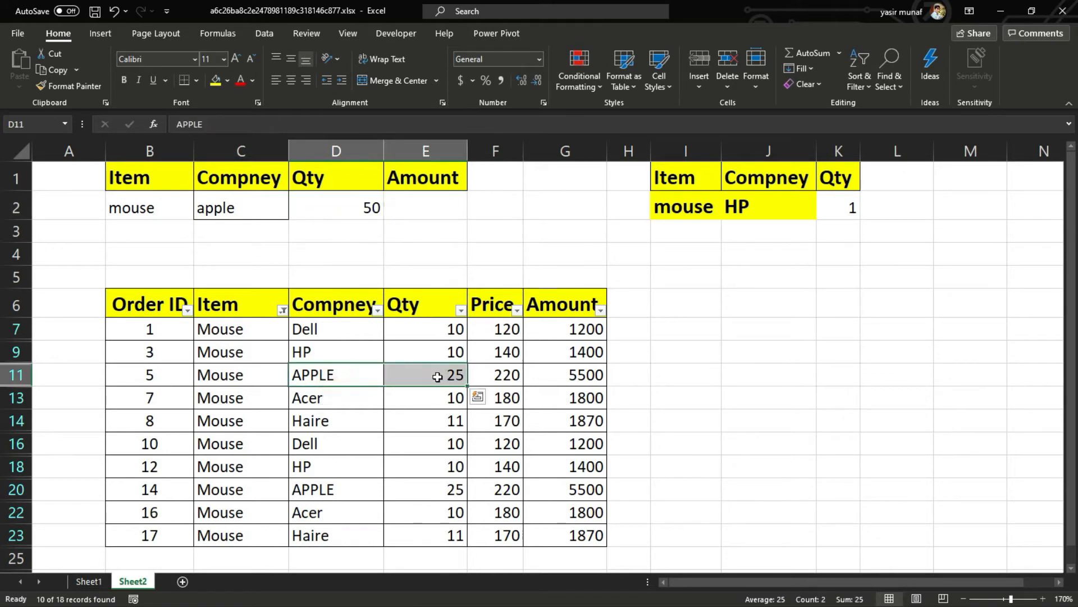
left_click_drag(340, 490, 424, 491)
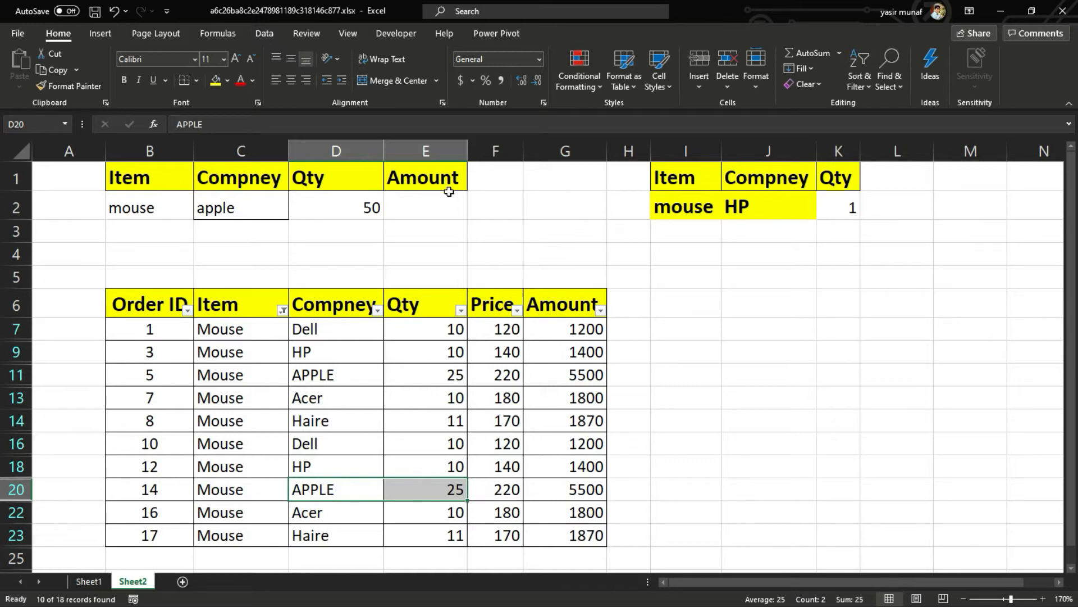
- Start a DSUM formula in E2 under the Amount header with the order table range B6:G25 as the database
left_click(439, 199)
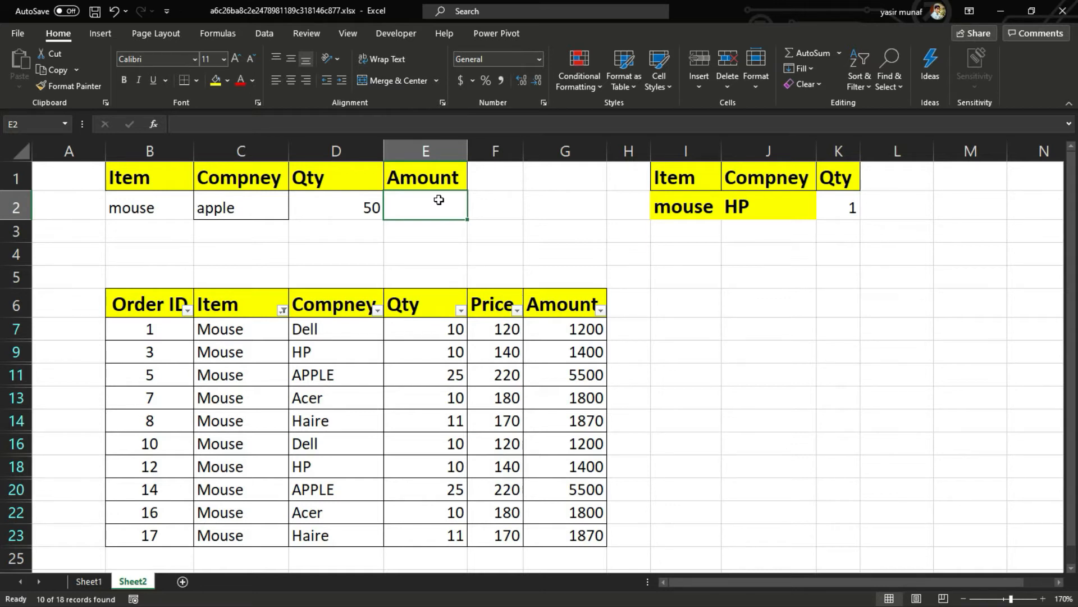
type("=")
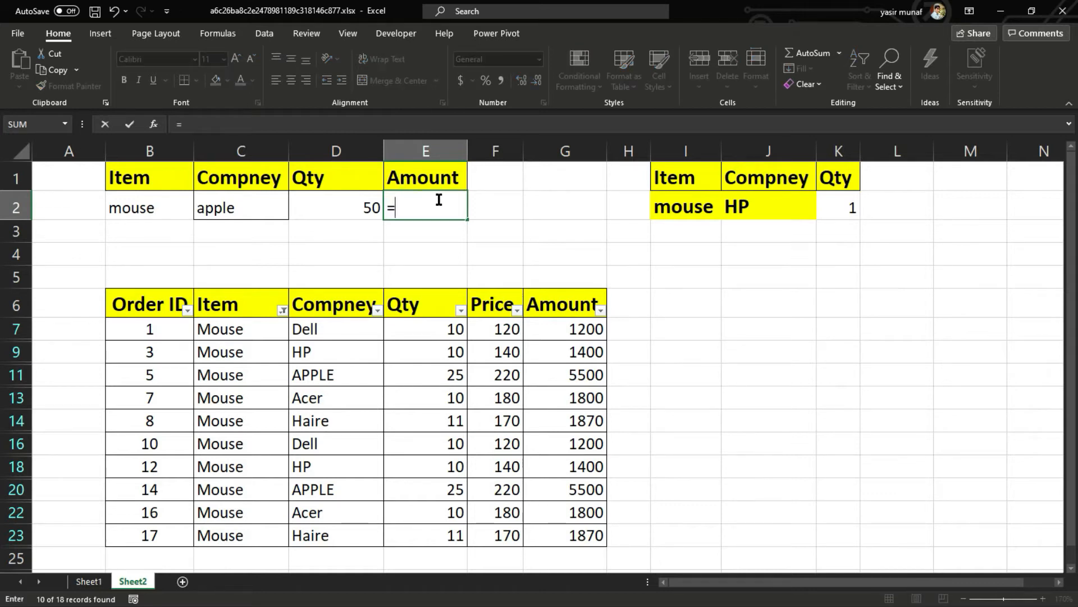
type("dsum")
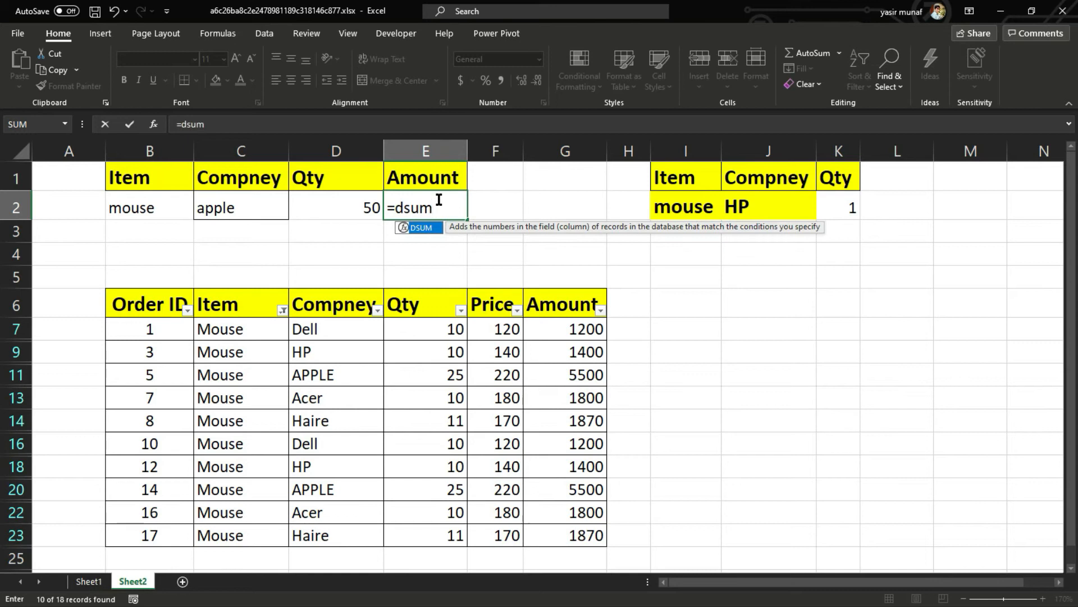
type("(")
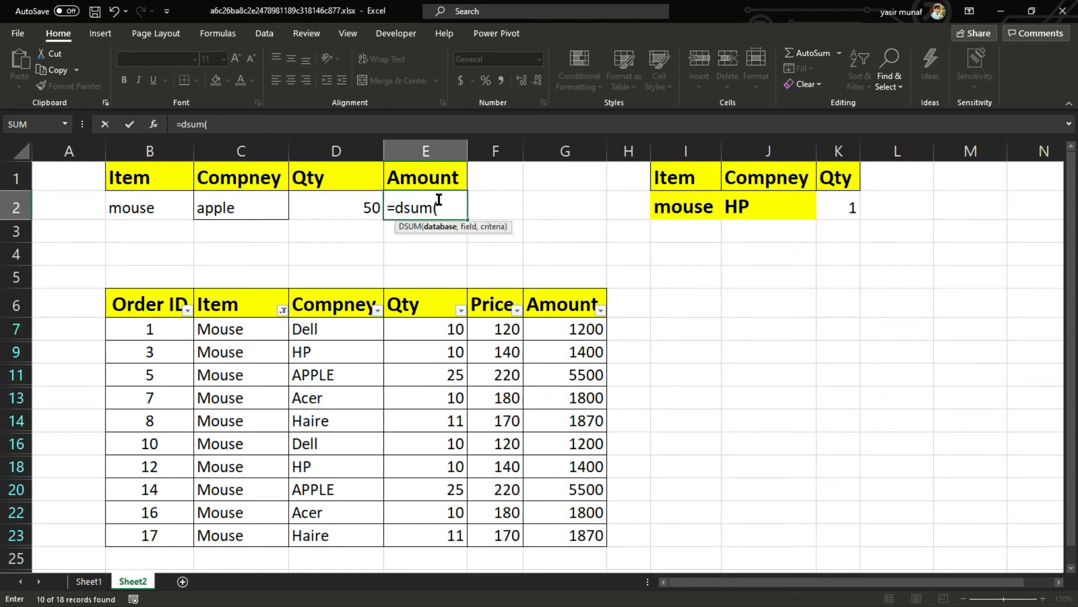
left_click(156, 306)
key("shift+Right")
key("shift+Down")
key("shift+Down")
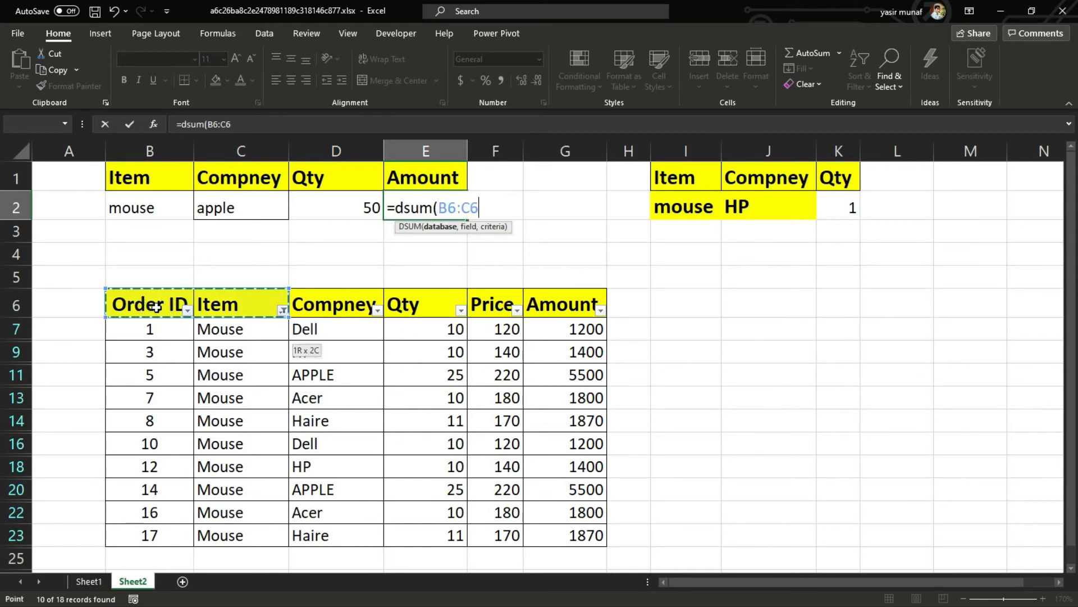
key("shift+Down")
key("shift+Down")
key("shift+Down")
key("shift+Down")
key("shift+Down")
key("shift+Down")
key("shift+Down")
key("shift+Down")
key("shift+Down")
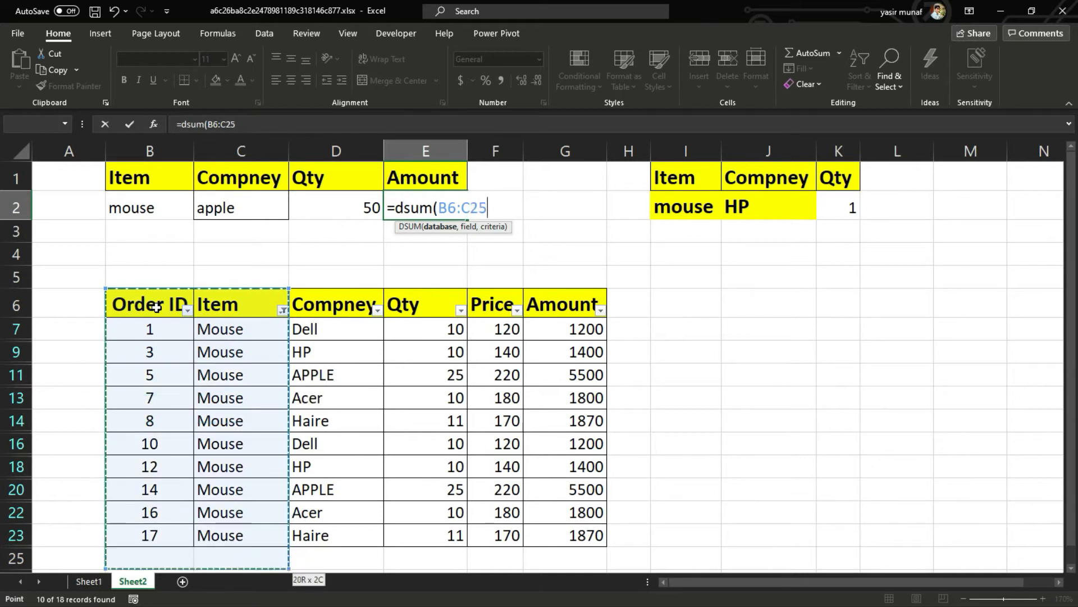
key("shift+Right")
key("shift+Right")
key("shift+Right")
key("shift+Right")
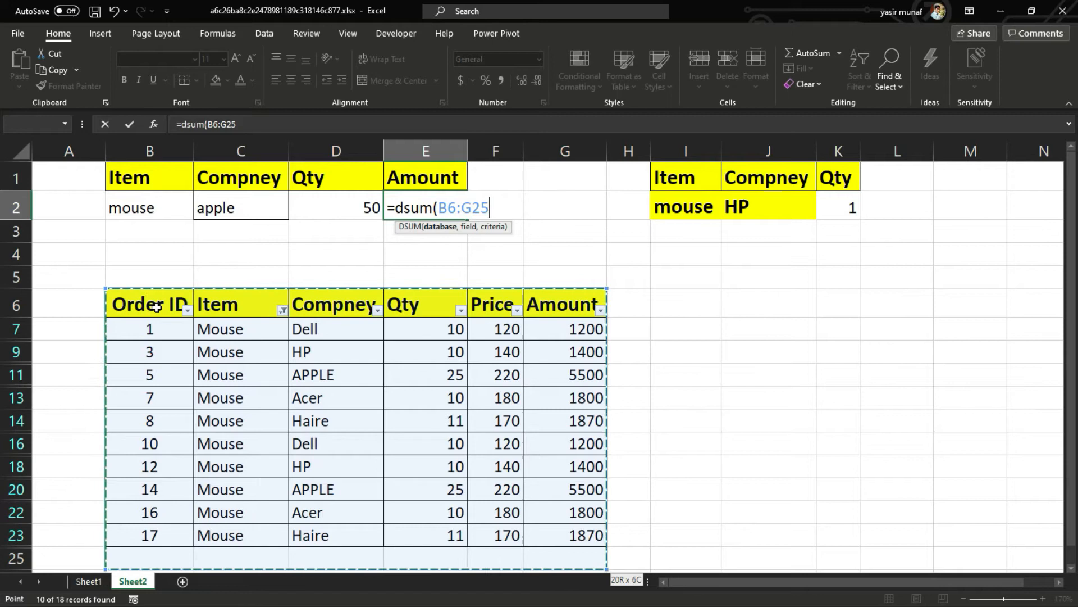
type(",")
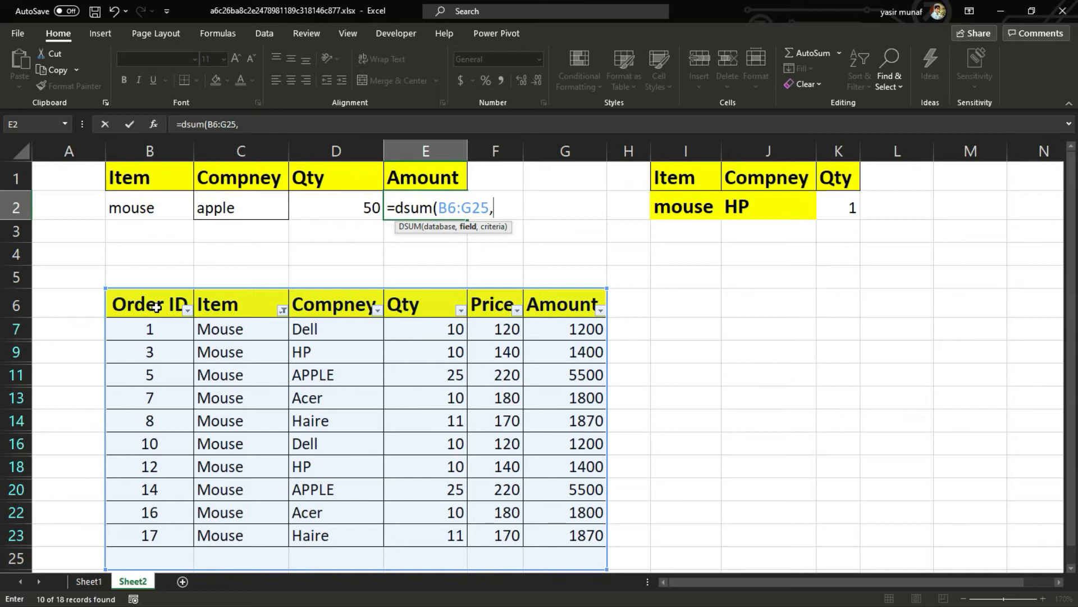
- Begin the DSUM field argument with an IF that tests E1="Amount" and returns the table's Amount header G6
type("if")
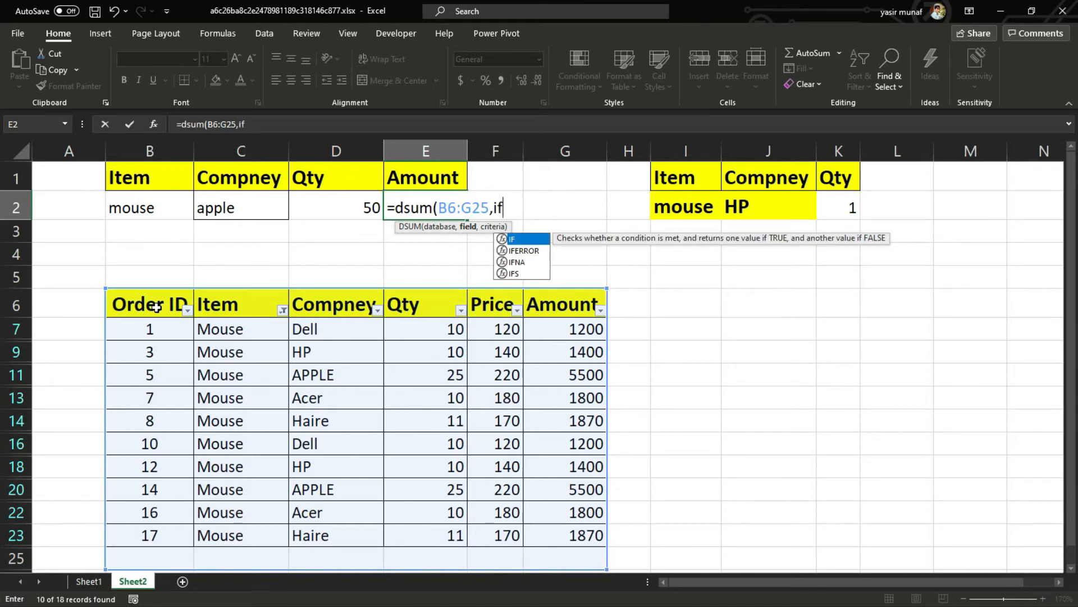
type("(")
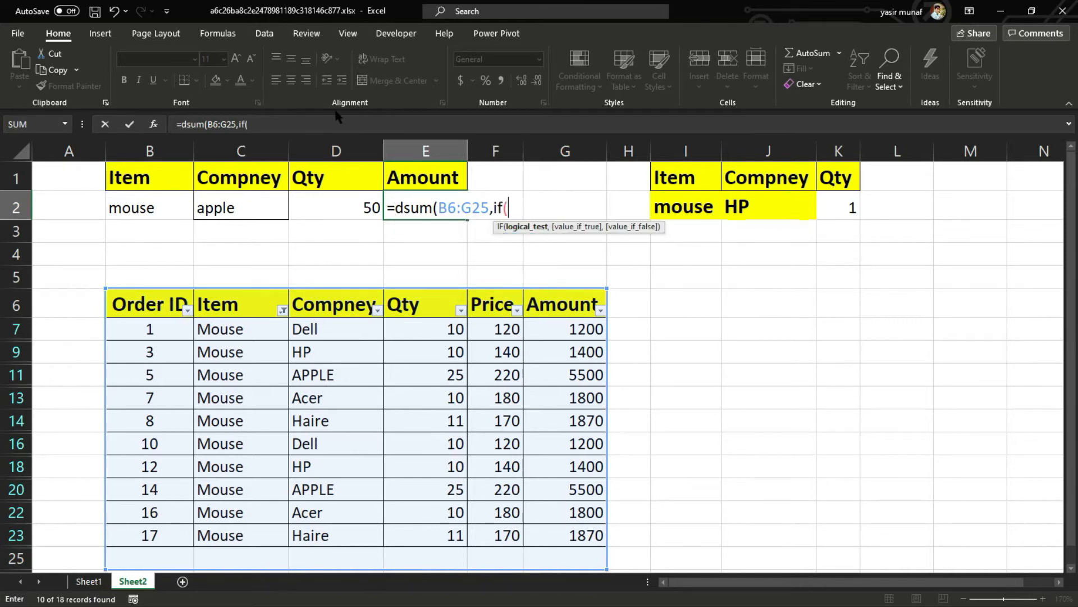
left_click(422, 175)
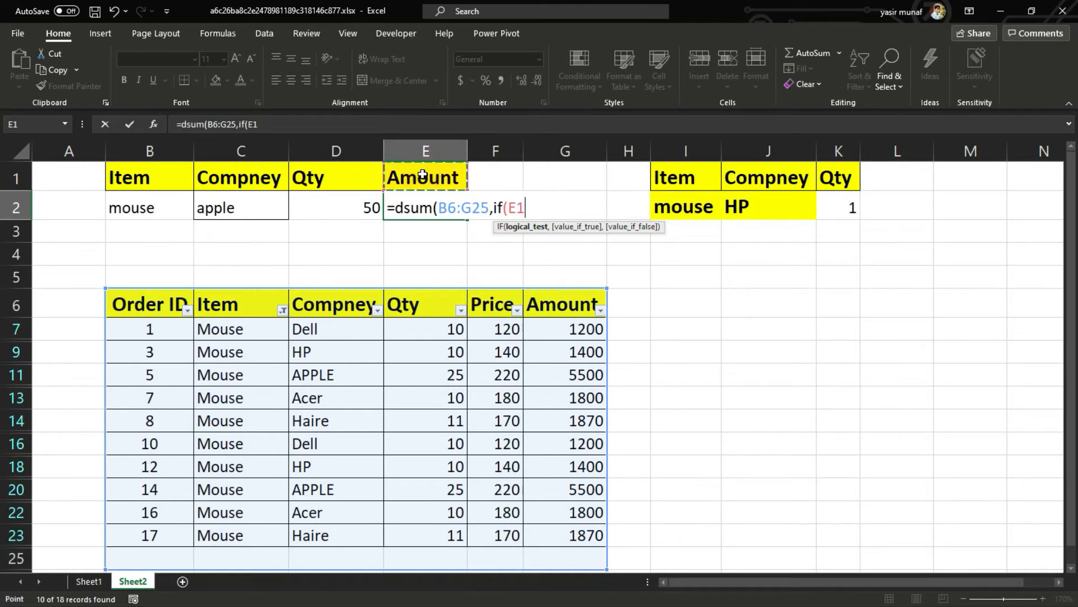
type("=\"A")
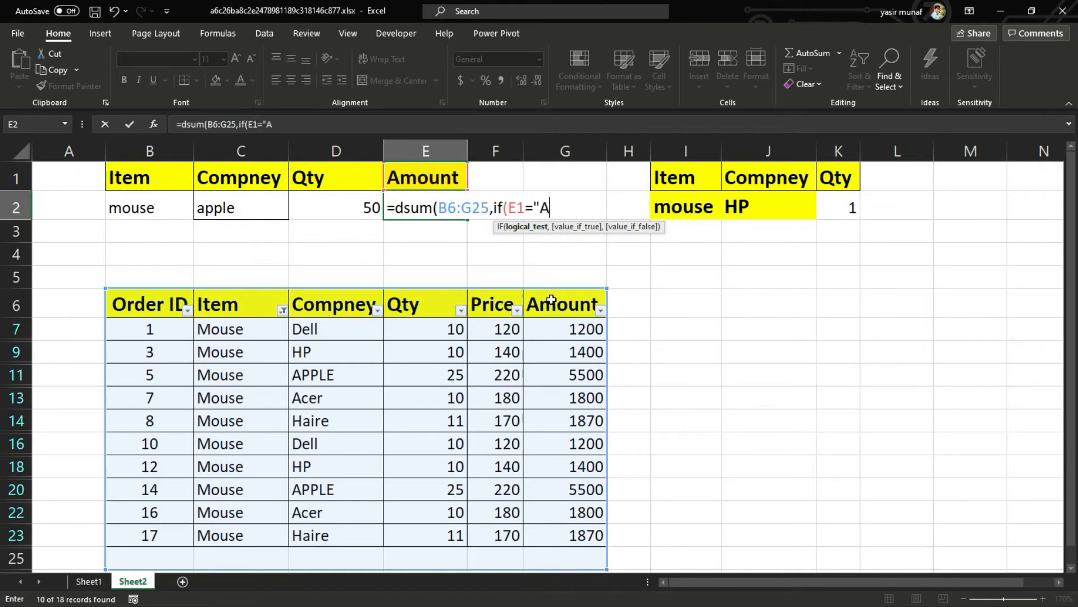
type("mount\"")
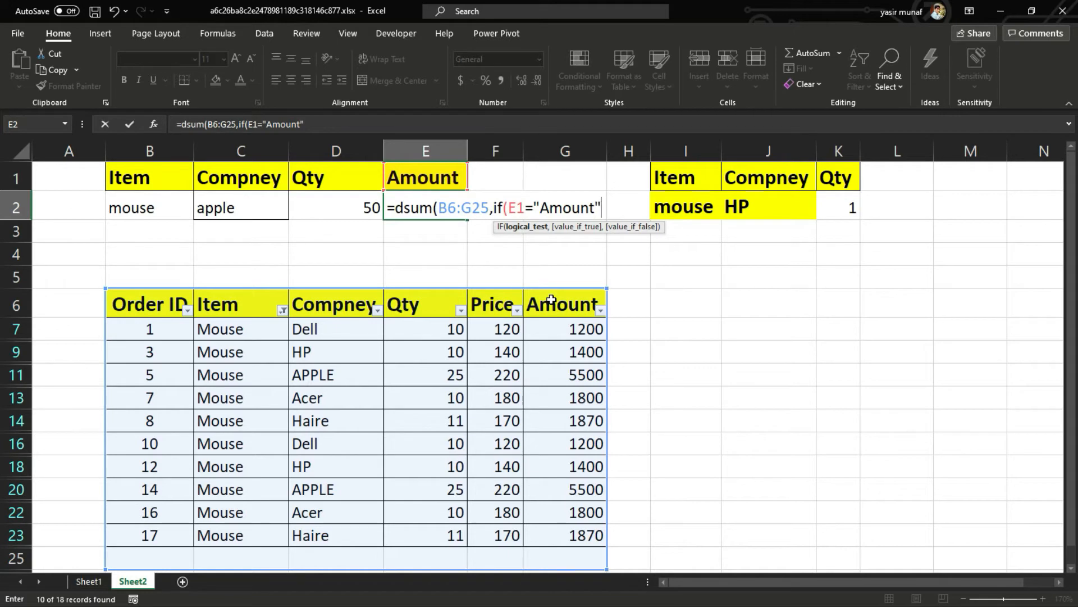
type(",")
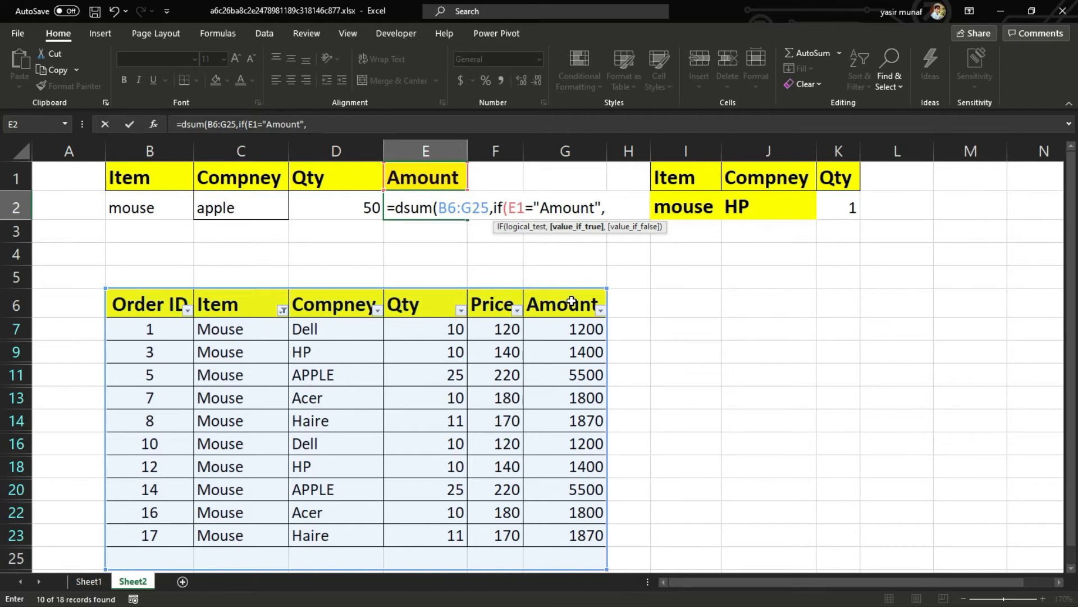
left_click(571, 301)
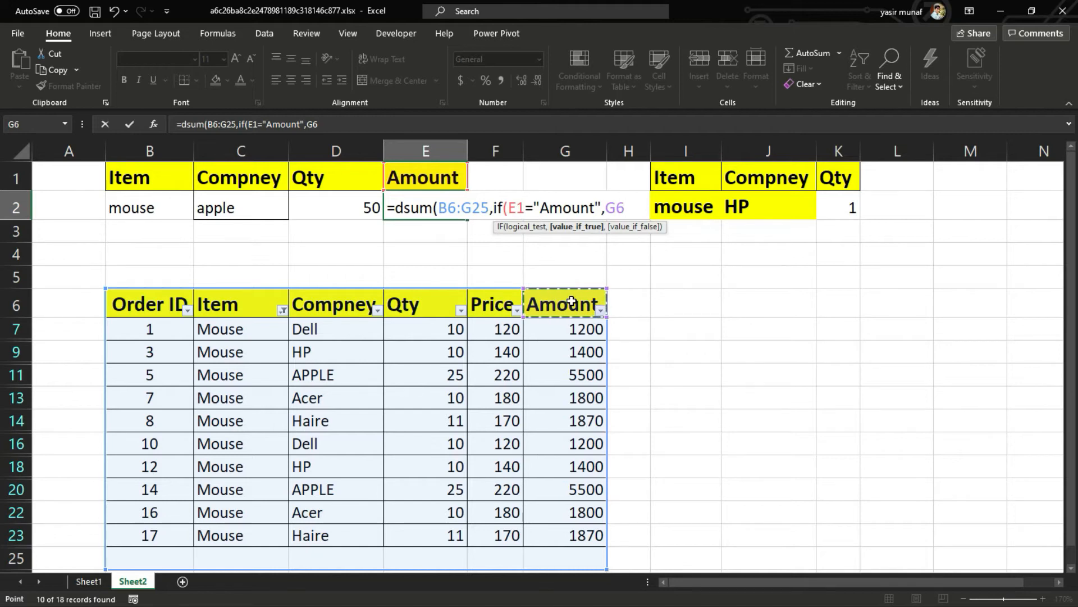
type(",")
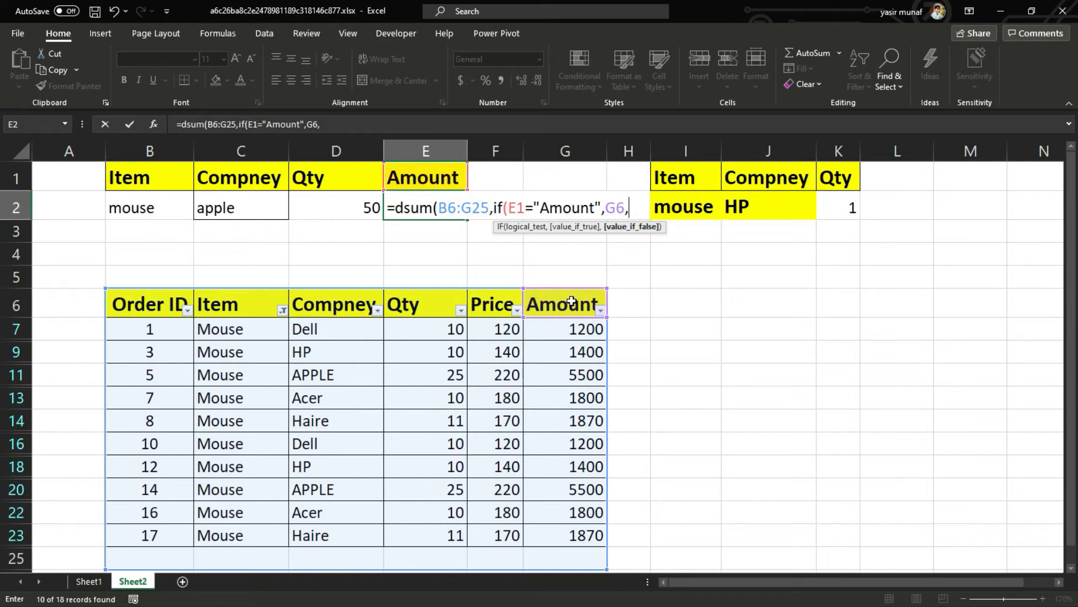
- Nest a second IF in the field argument that returns the Price header F6 when E1="Price"
type("if(")
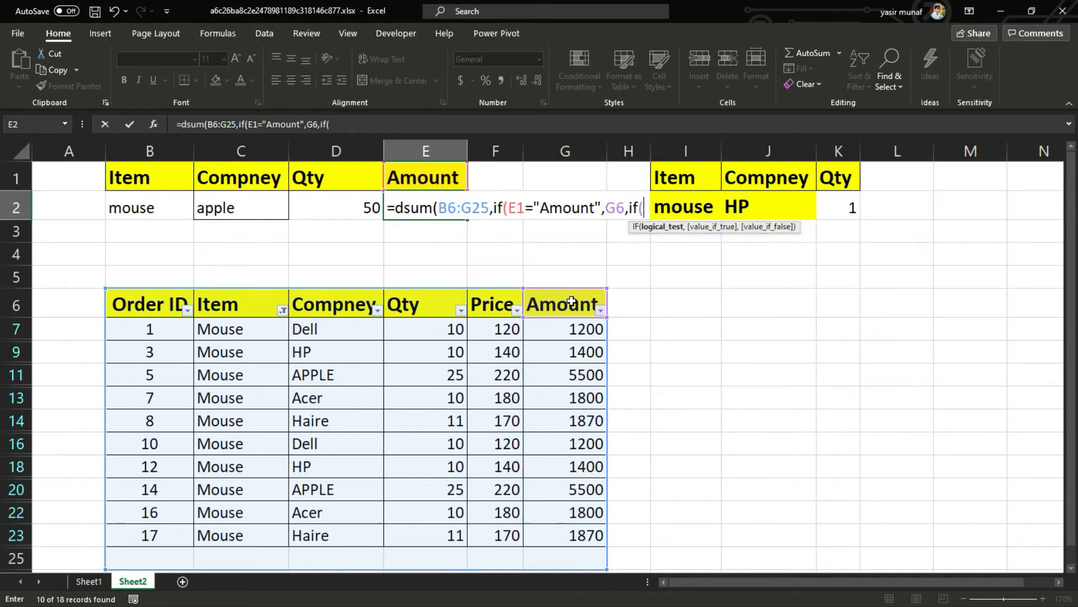
left_click(421, 179)
type("=")
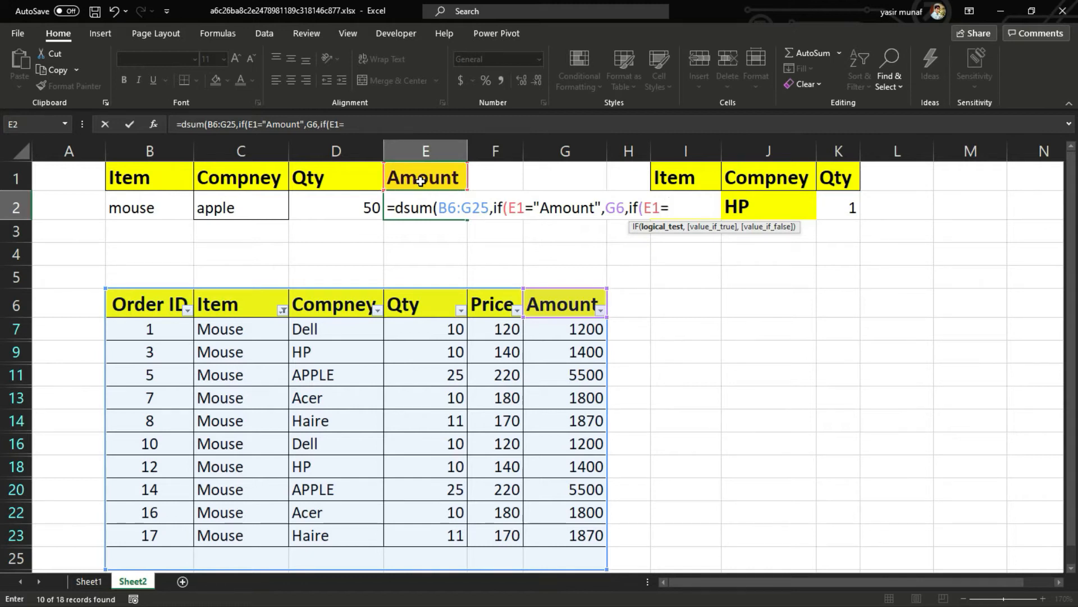
type("\"Price\"")
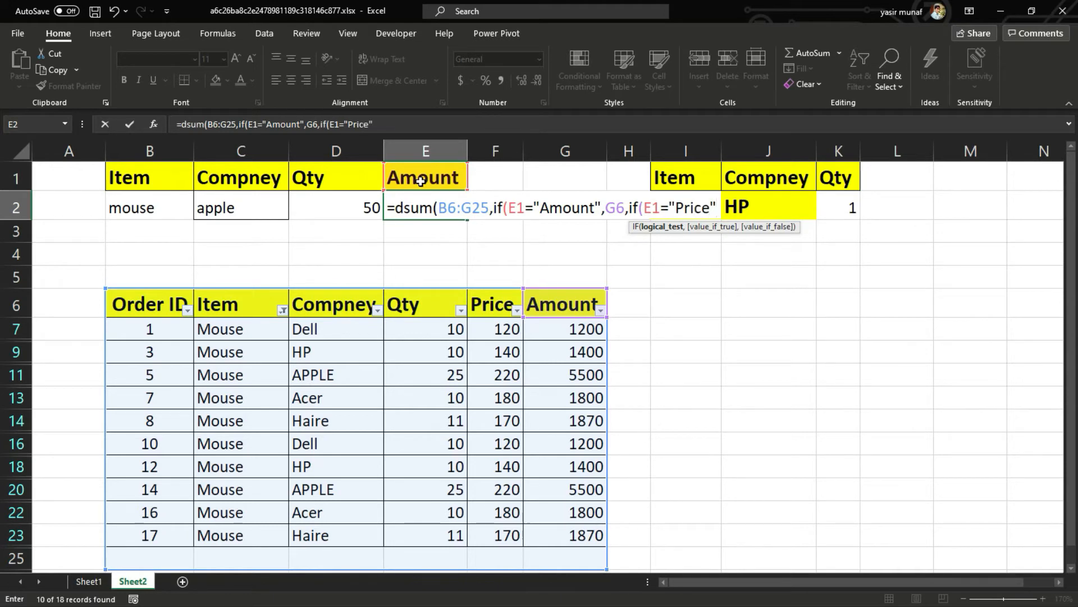
type(",")
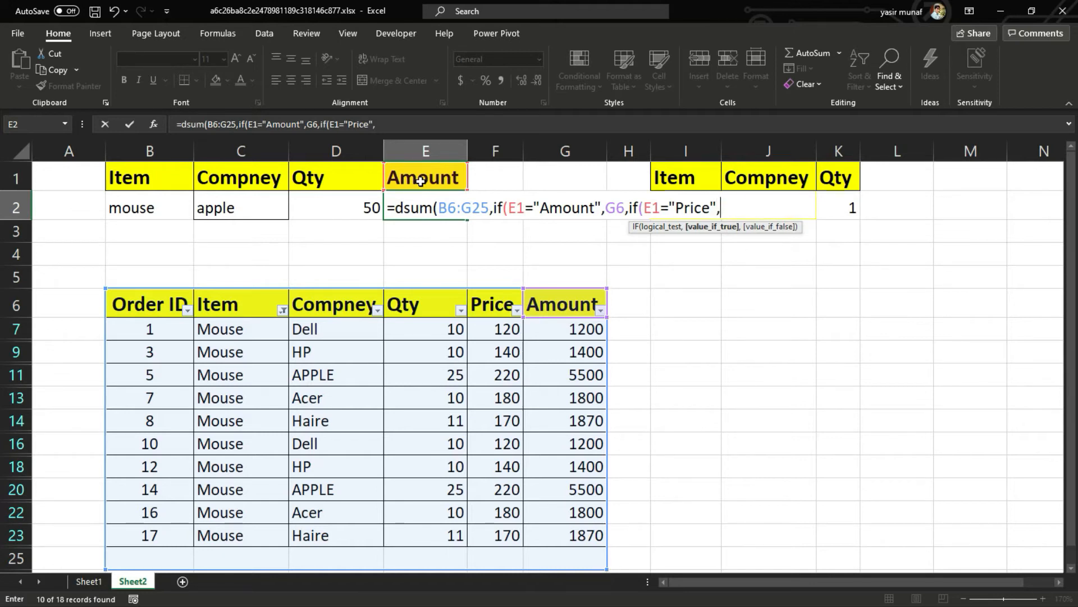
left_click(478, 302)
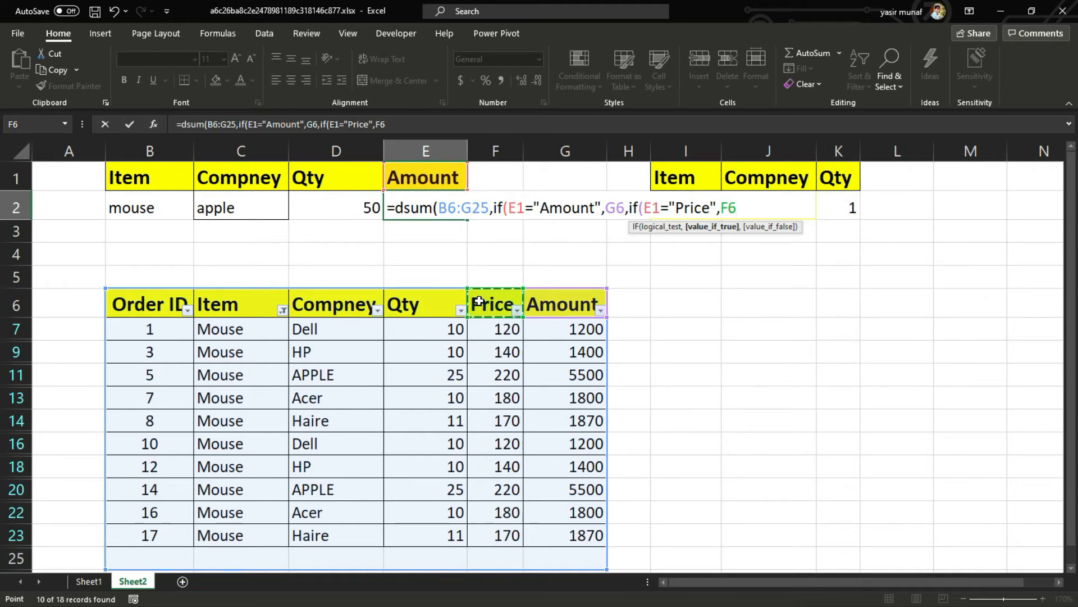
type(",")
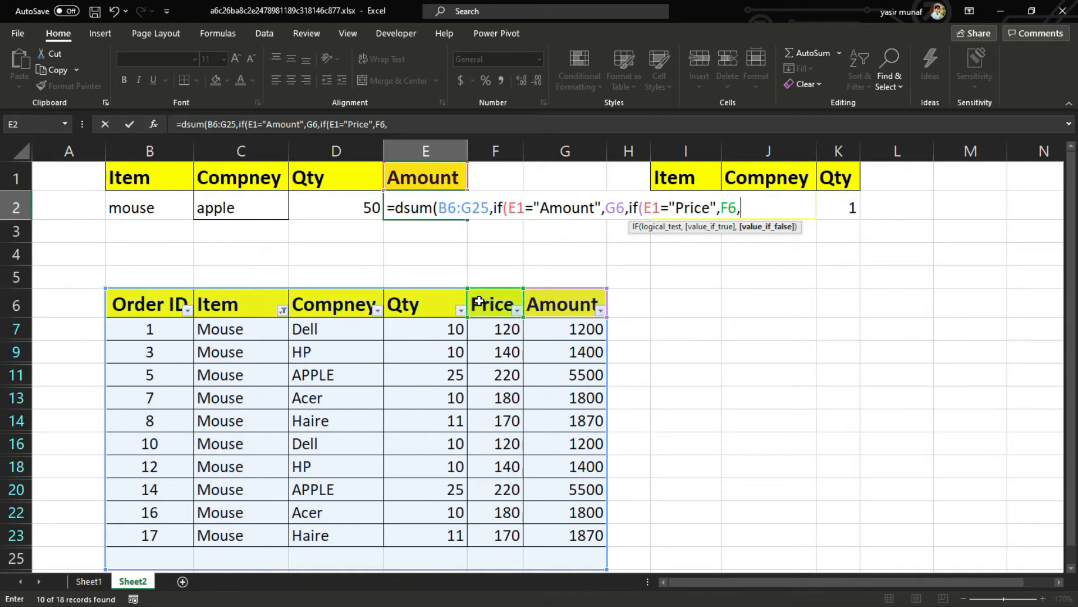
- Nest a third IF that returns the Qty header E6 when E1="Qty" and 0 otherwise, and close all three IFs
type("if(")
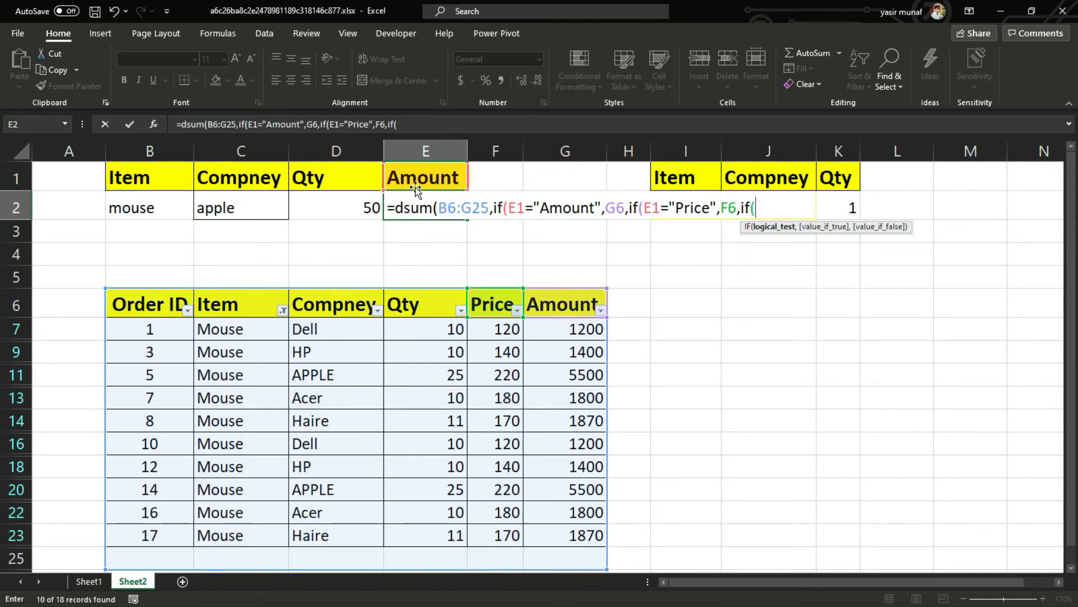
left_click(424, 171)
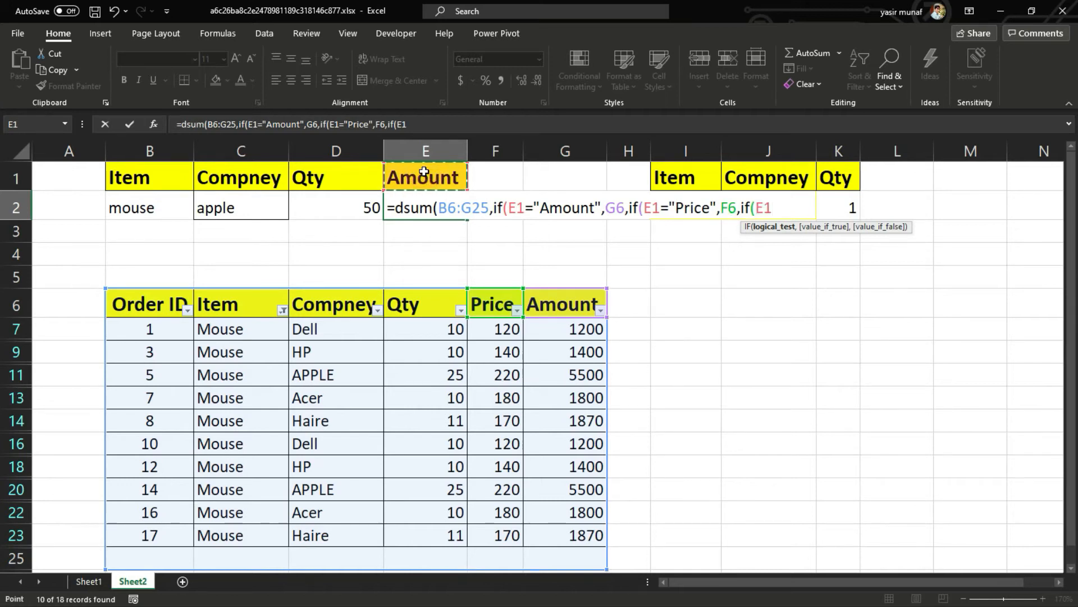
type("=\"Q")
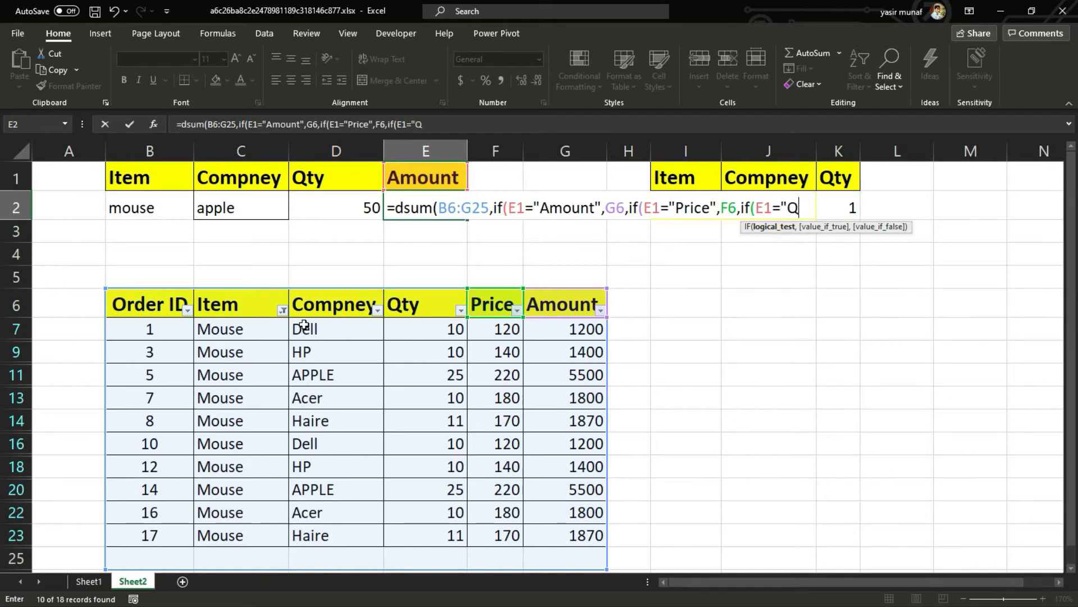
type("ty\",")
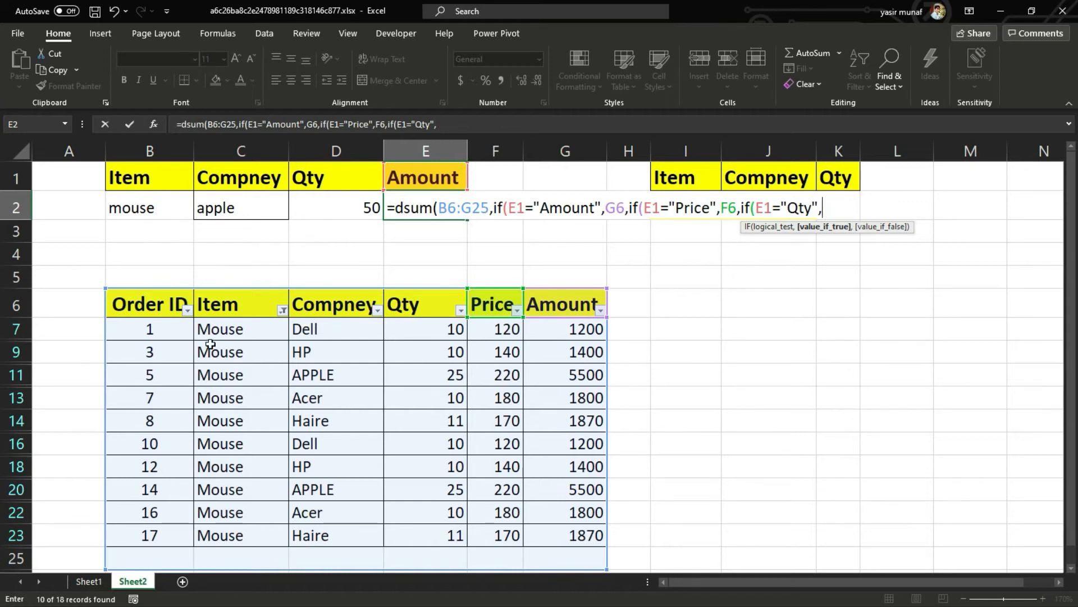
left_click(427, 307)
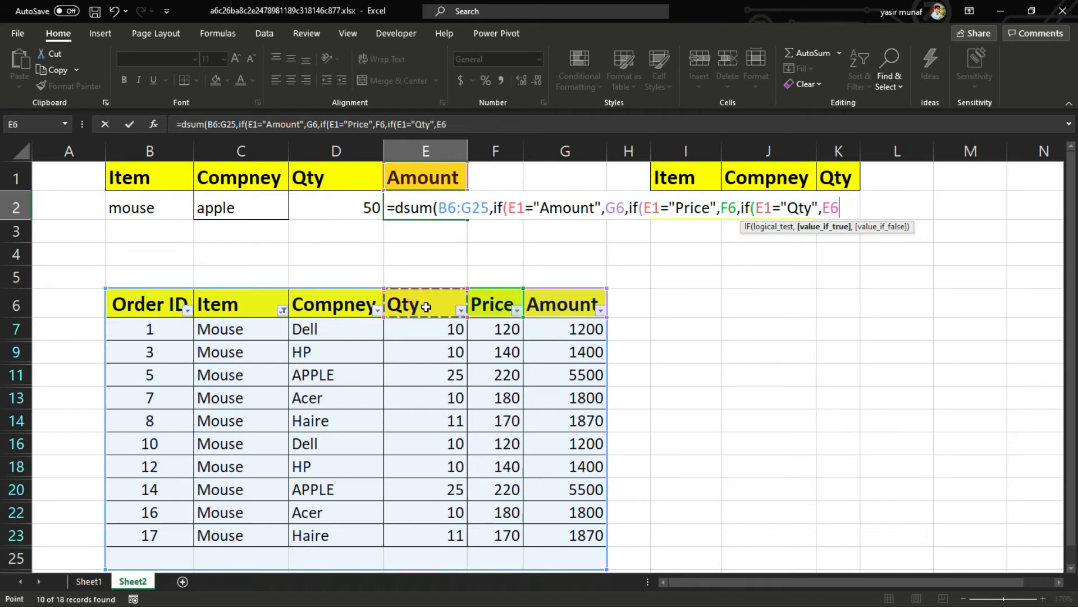
type(",0")
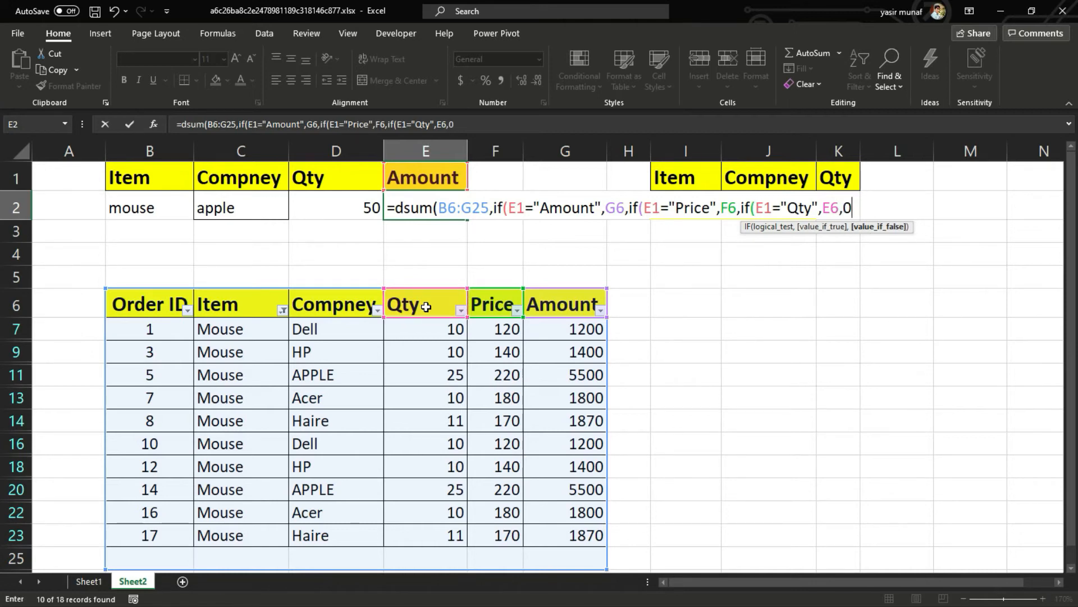
type(")))")
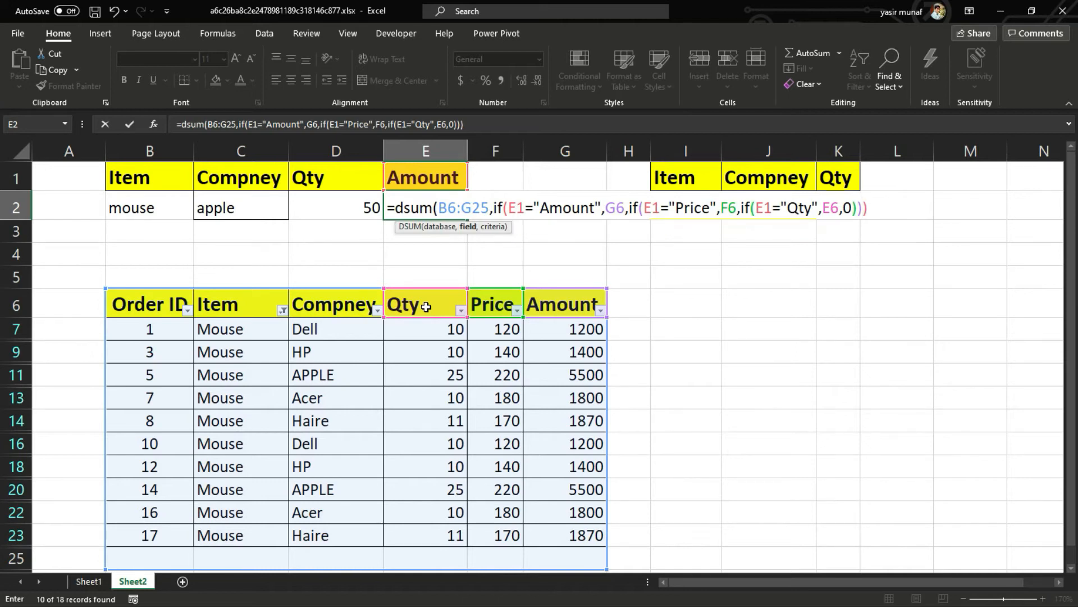
- Add B1:C2 as the DSUM criteria range and complete the formula in E2
type(",")
left_click_drag(135, 178, 246, 211)
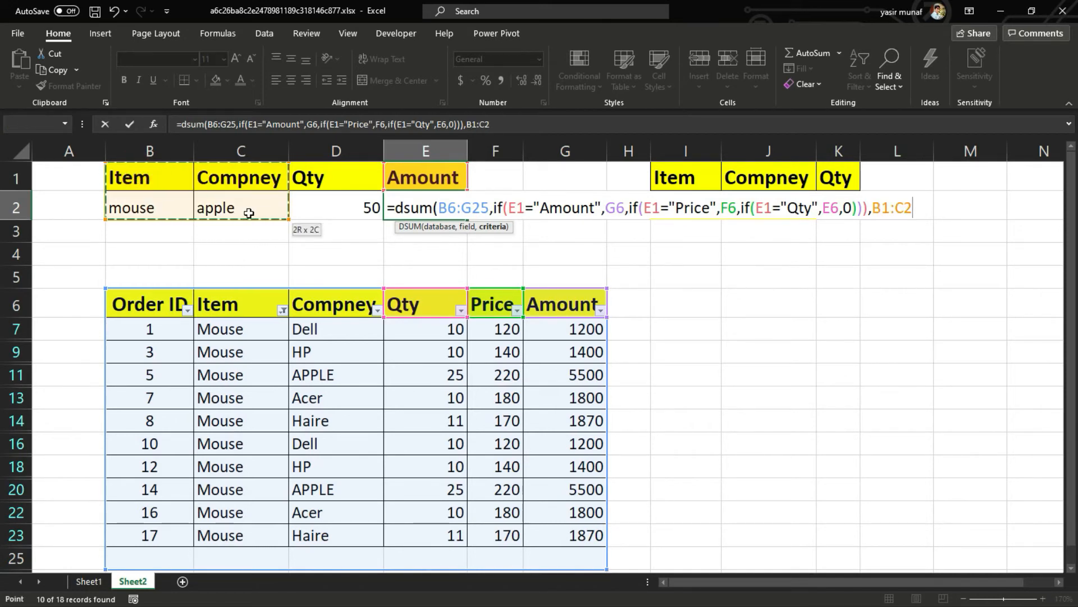
left_click_drag(249, 213, 249, 214)
type(")")
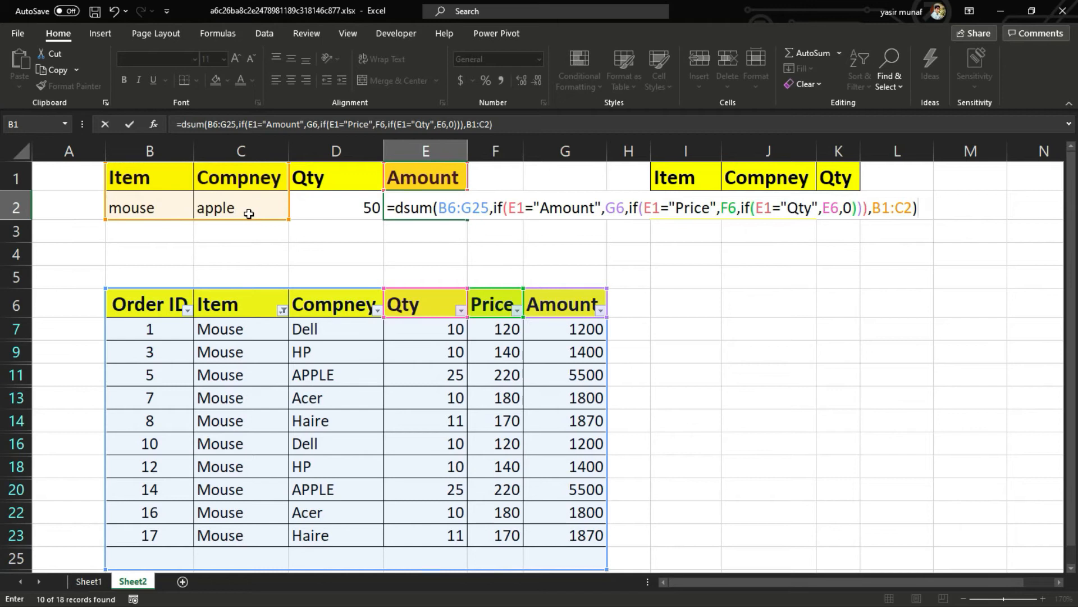
key("Return")
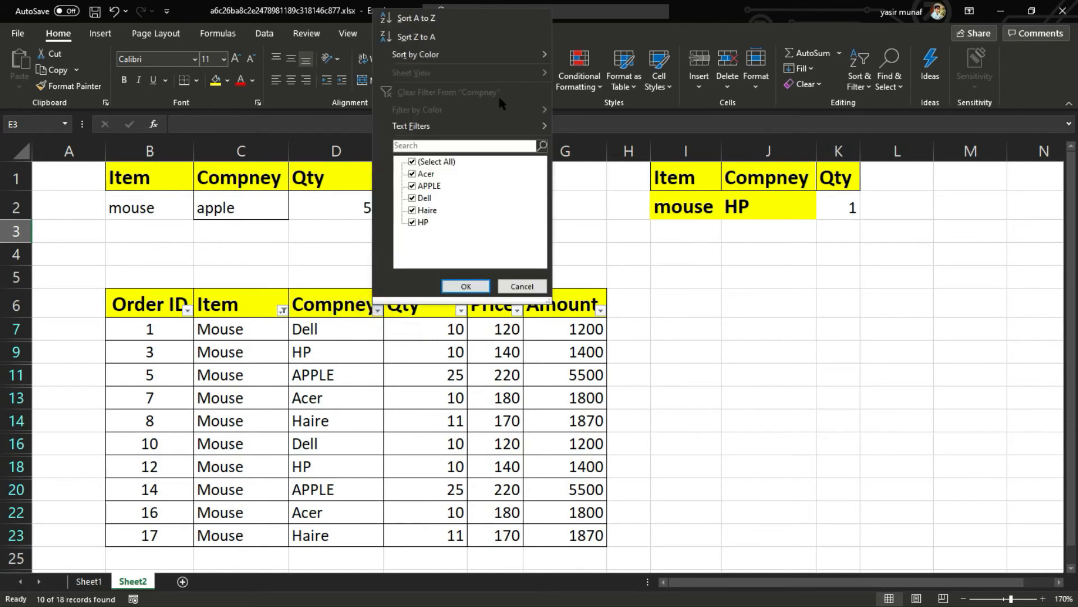
- Filter the table's Compney column to APPLE only and compare the listed Mouse amounts with the result in E2
left_click(412, 161)
left_click(412, 186)
left_click(463, 285)
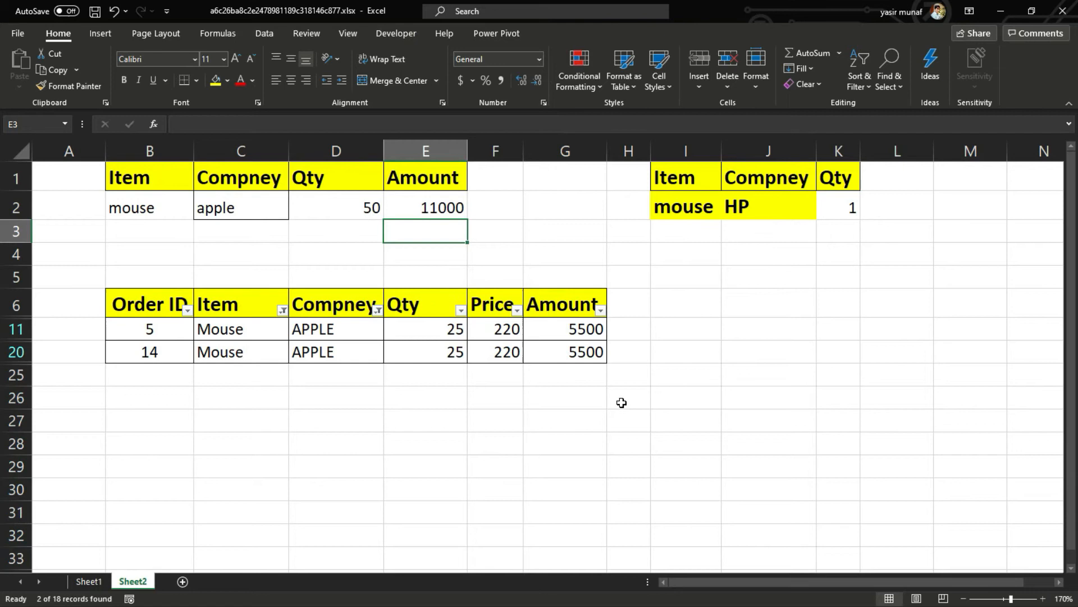
left_click_drag(590, 330, 585, 353)
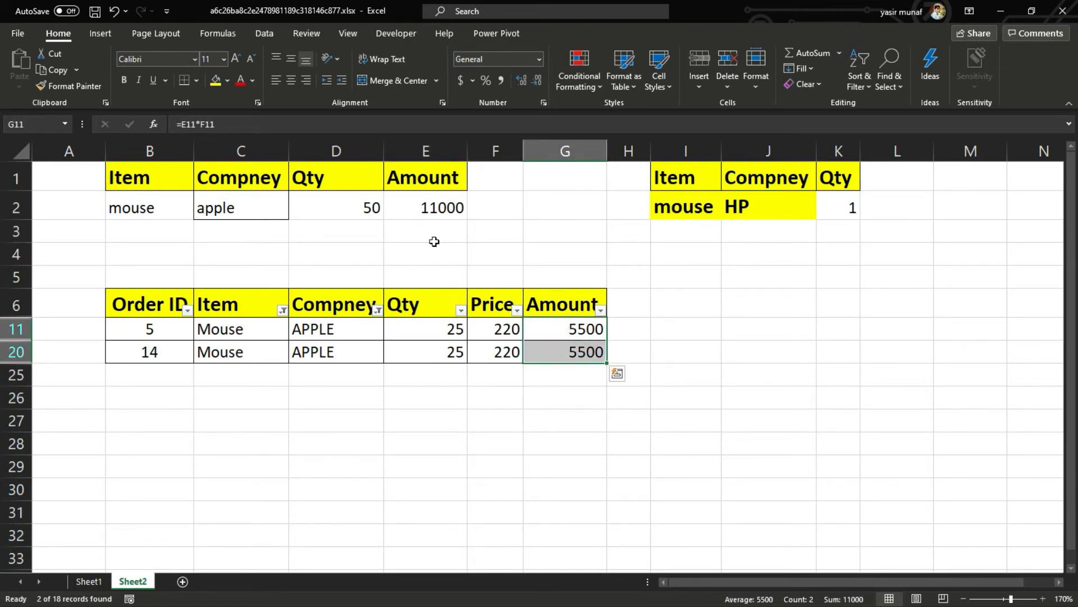
left_click(420, 207)
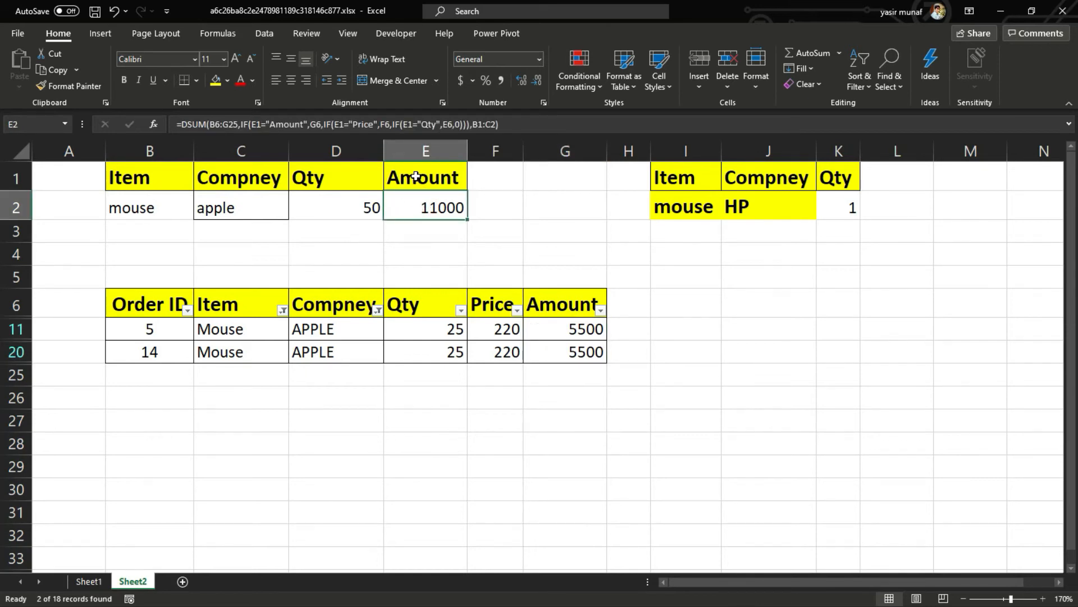
- Add a list data validation to cell E1 using the Qty, Price and Amount headers E6:G6 as its source
left_click(416, 176)
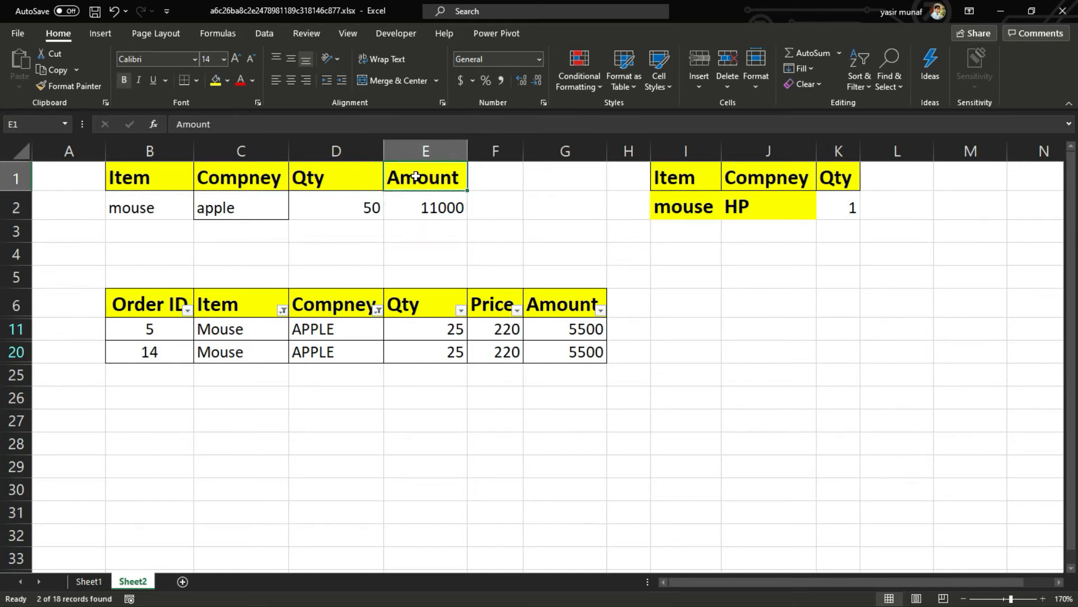
left_click(265, 33)
left_click(712, 85)
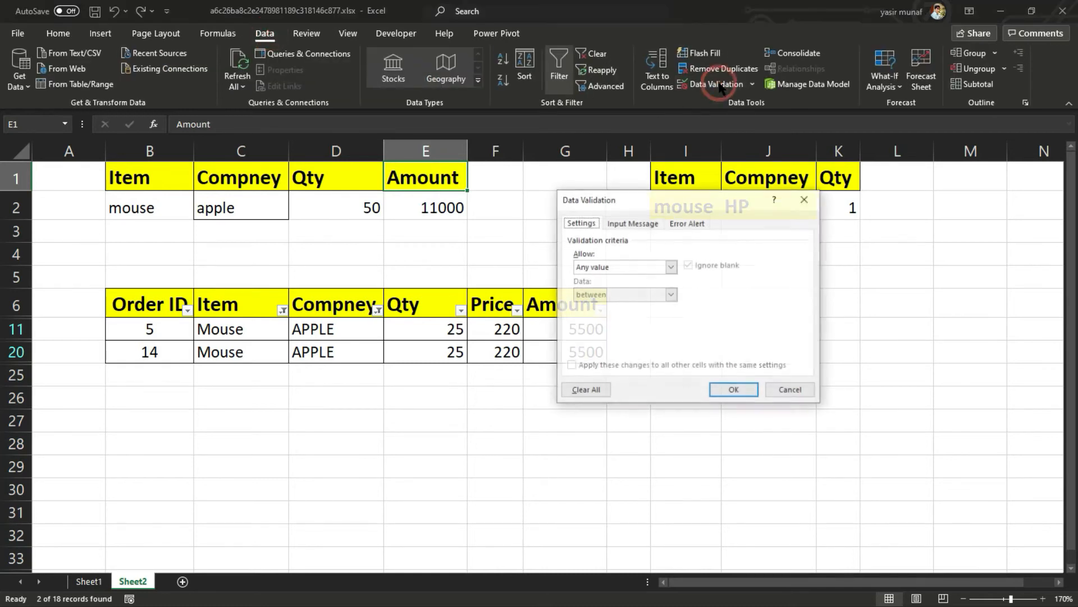
left_click(635, 268)
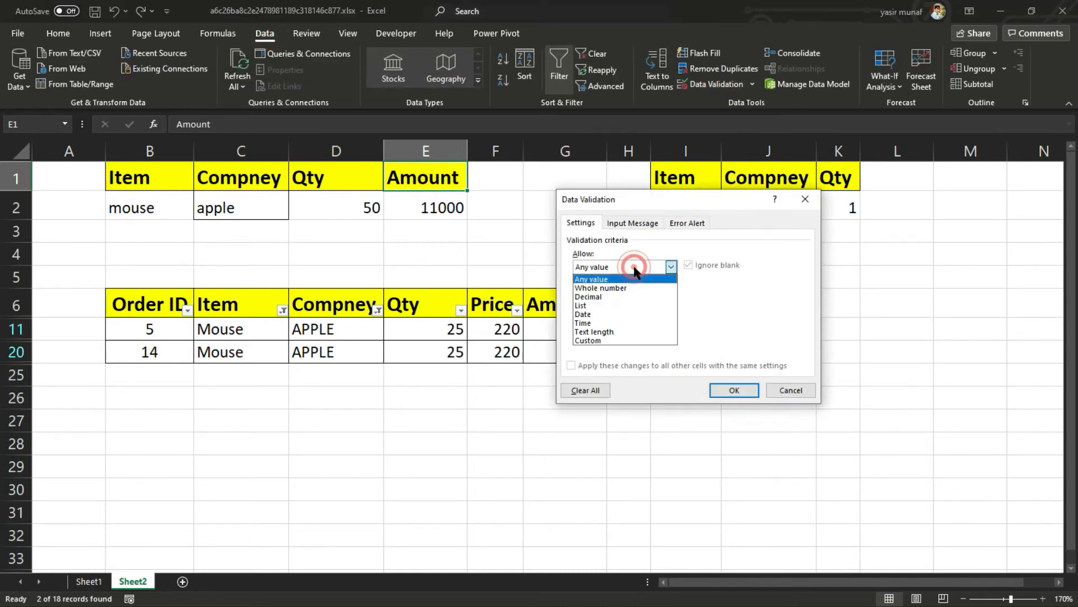
left_click(608, 306)
left_click(616, 323)
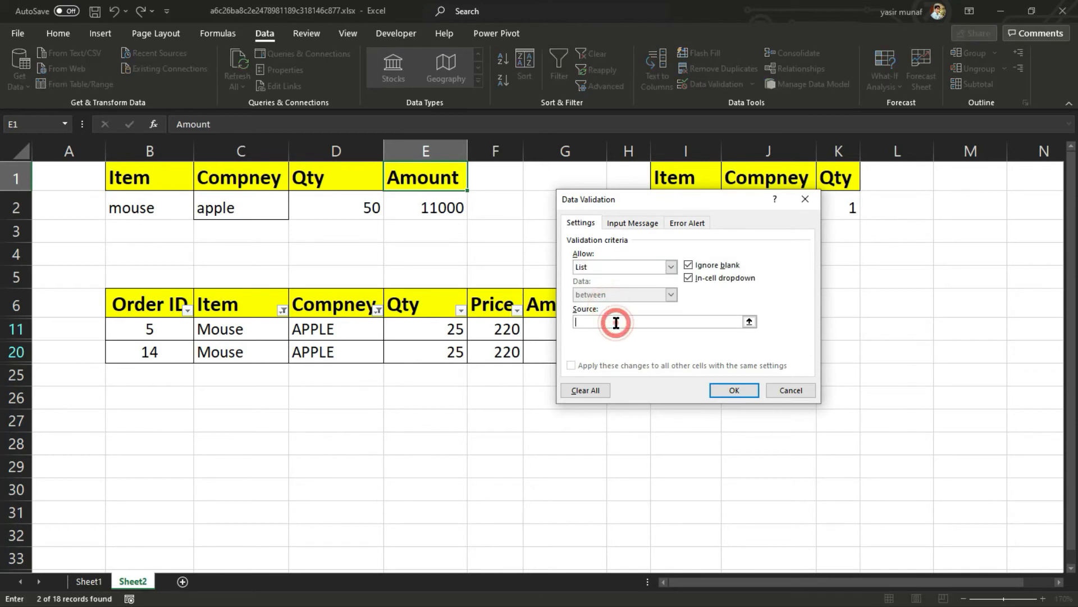
left_click_drag(436, 307, 550, 305)
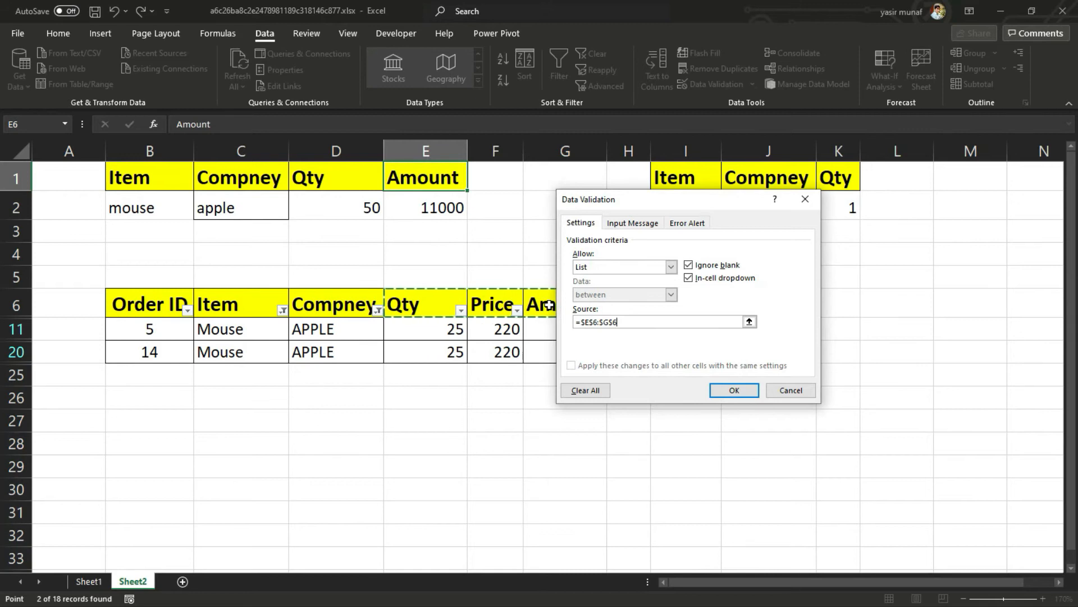
key("Return")
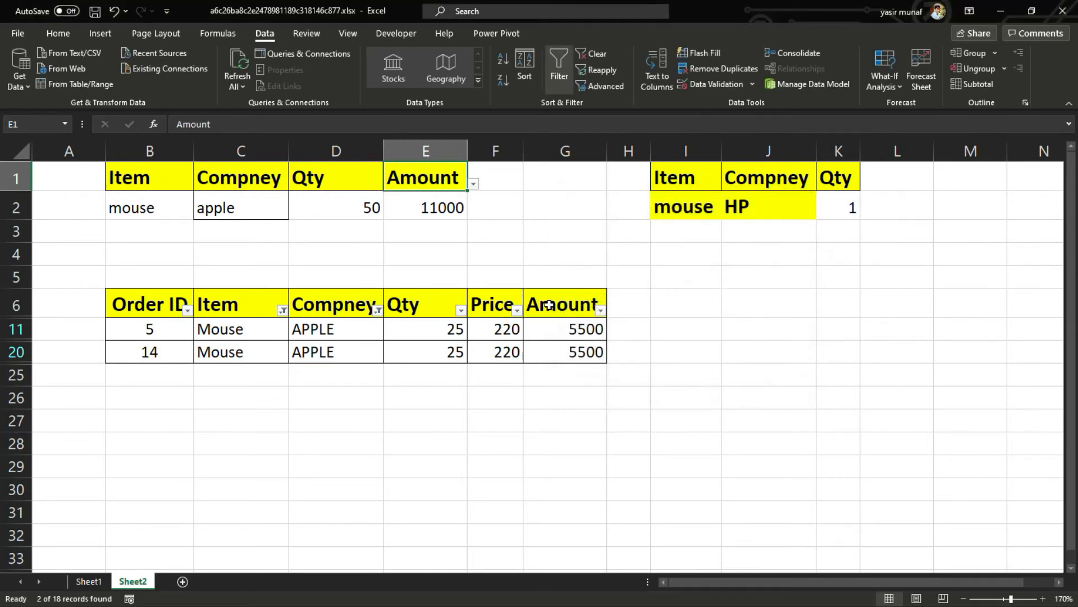
- Remove the filter from the order table's header row B6:G6 so all orders are listed
left_click(154, 206)
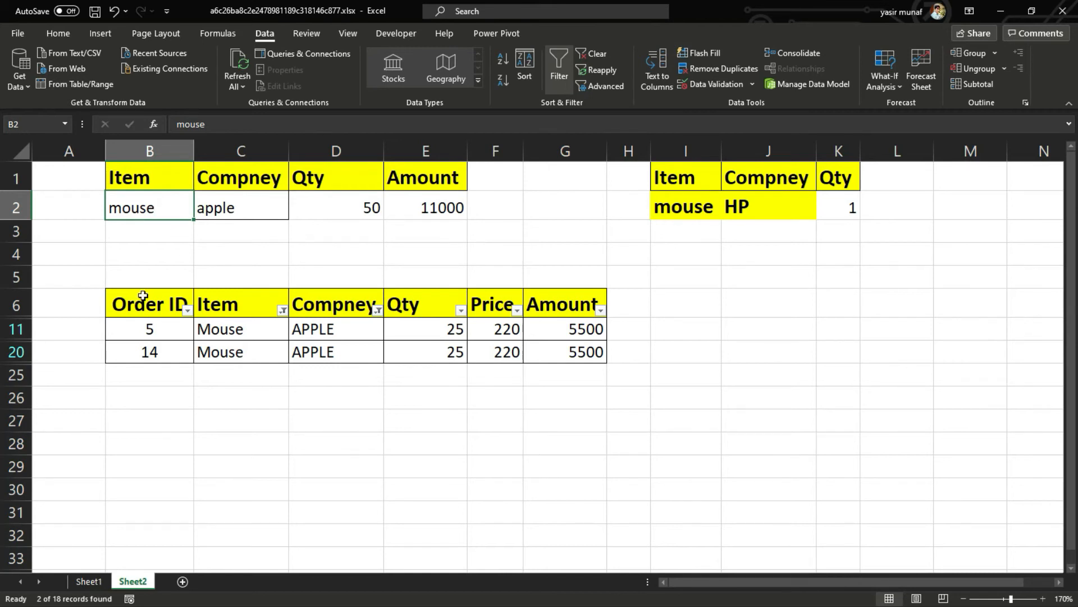
left_click_drag(143, 303, 561, 309)
key("alt+d")
key("f")
key("f")
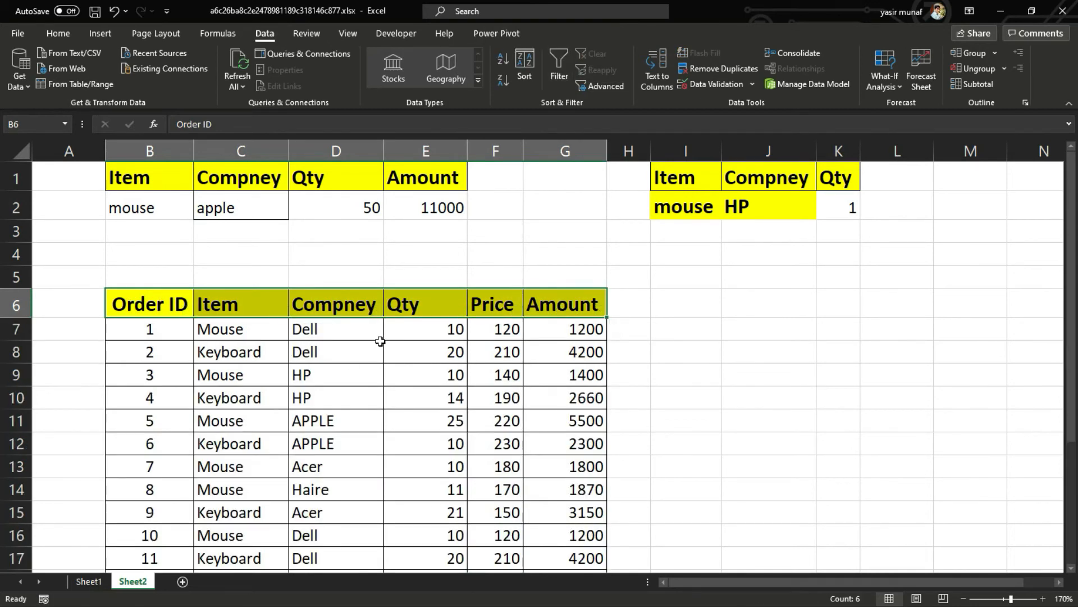
- Add a list data validation to item cell B2 with C7:C8 (Mouse and Keyboard) as its source
left_click(132, 206)
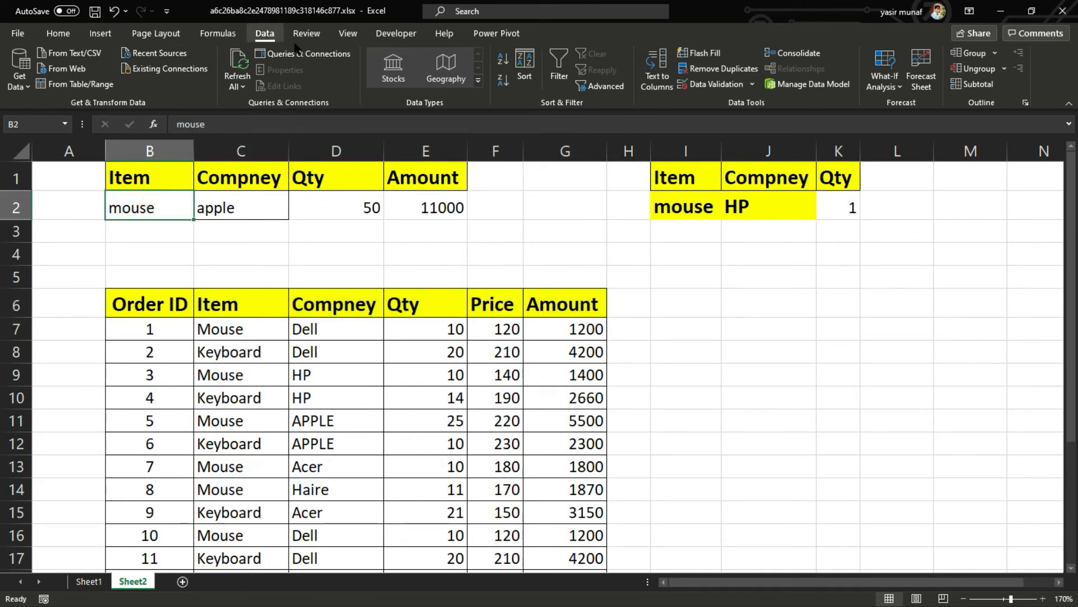
left_click(718, 85)
left_click(617, 268)
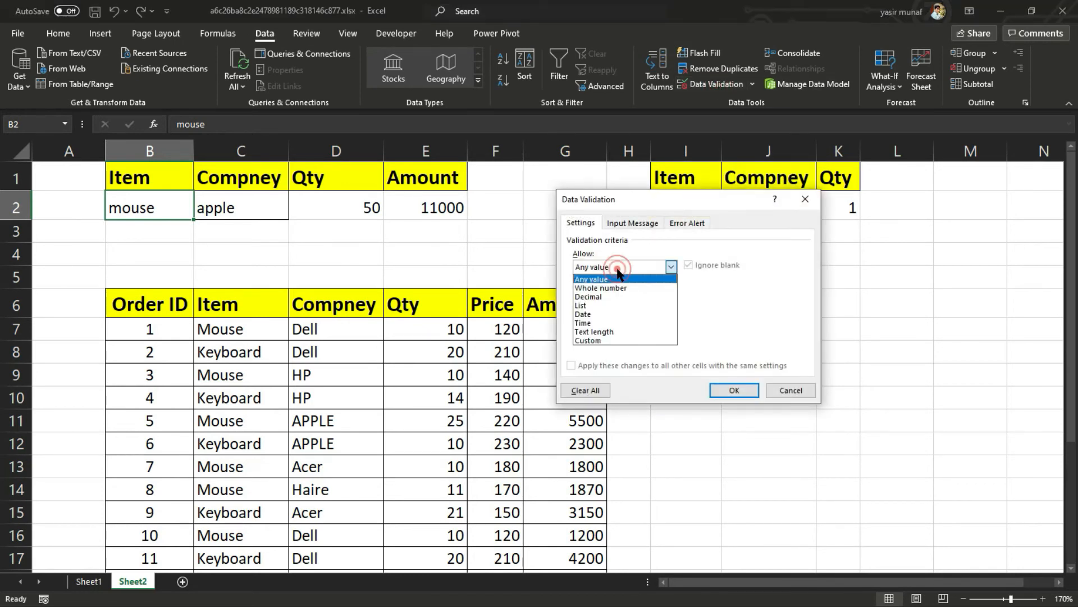
left_click(617, 304)
left_click(617, 325)
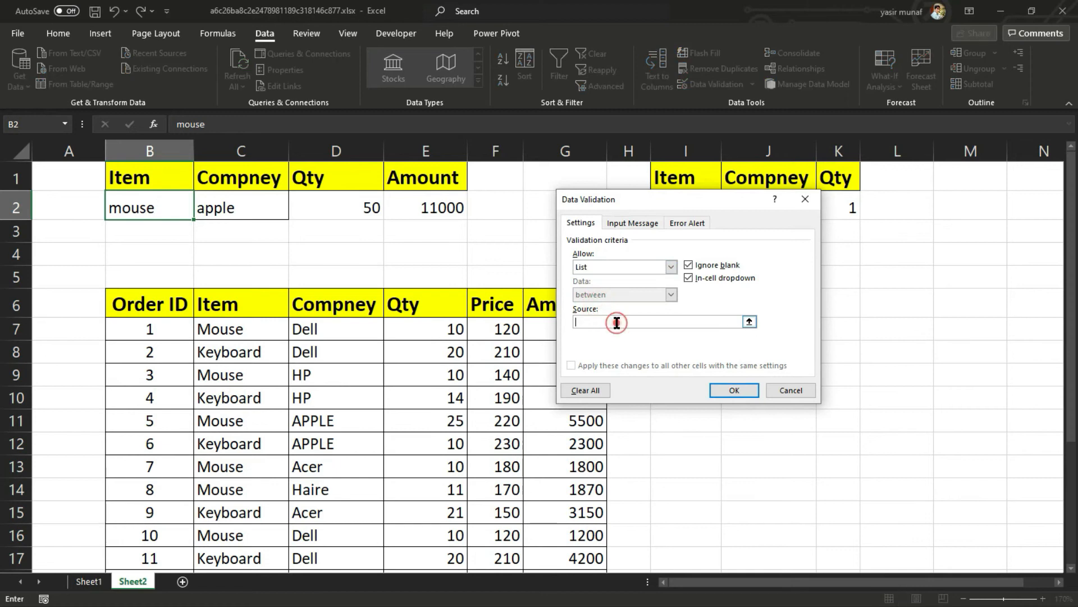
left_click(218, 334)
left_click_drag(218, 339, 218, 349)
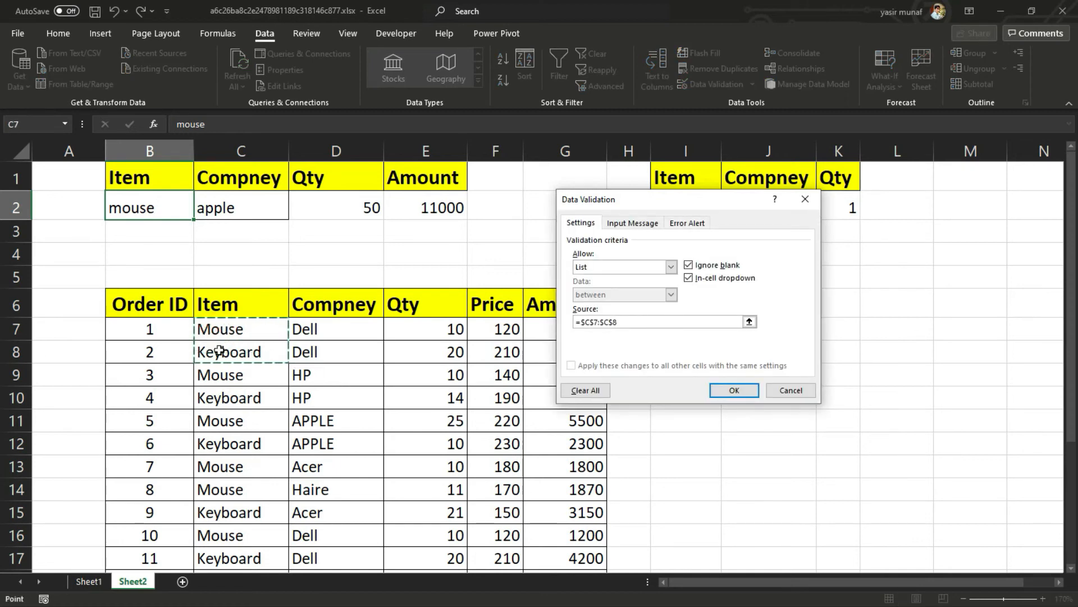
key("Return")
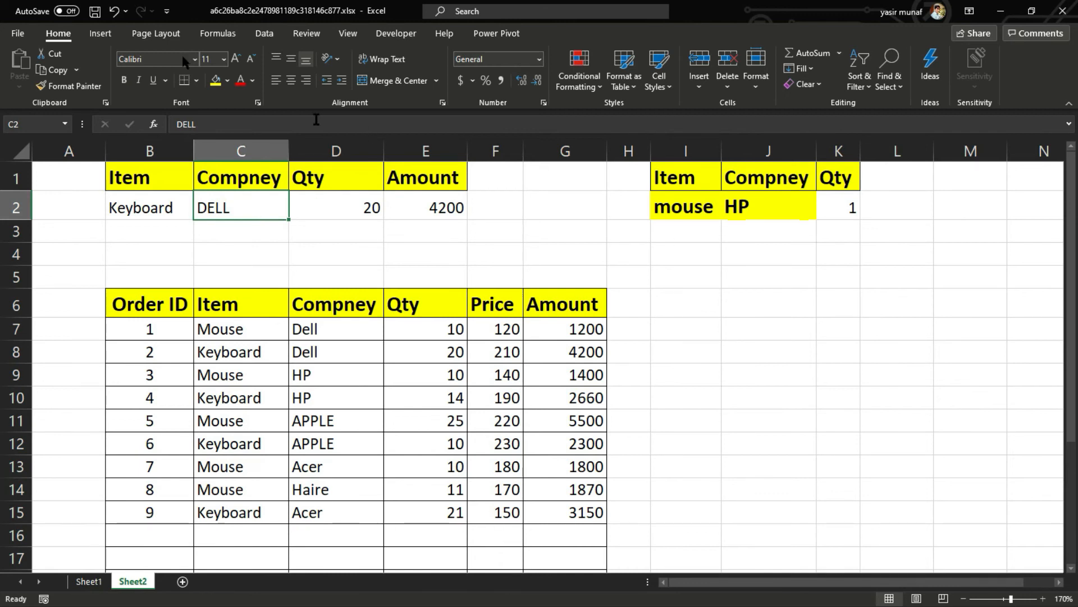
- Add a list data validation to company cell C2 with the entries DELL, HP, APPLE, ACER and HAIRE
left_click(101, 35)
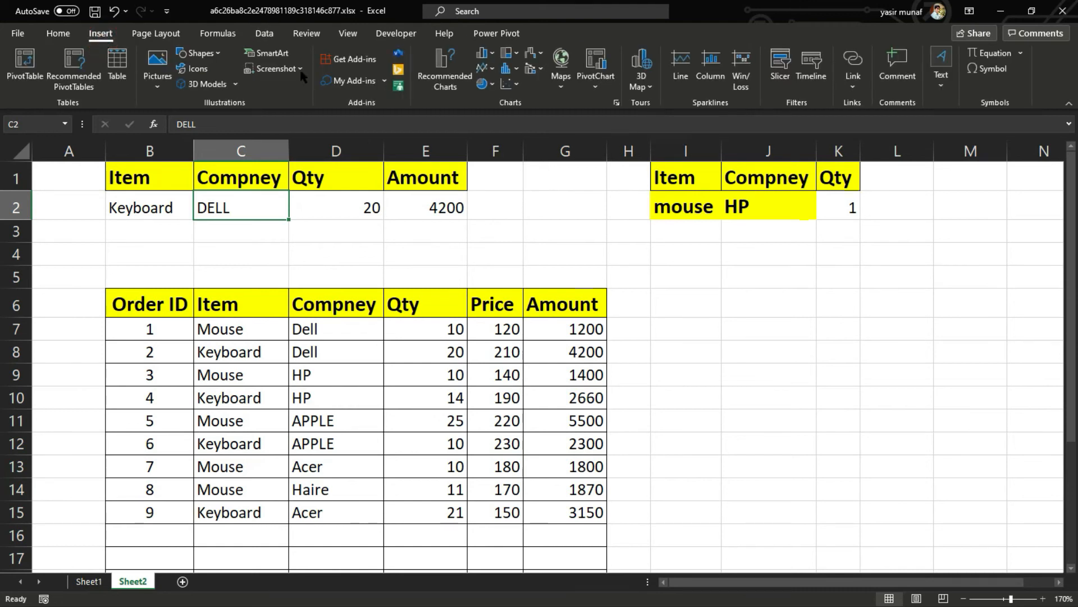
left_click(265, 35)
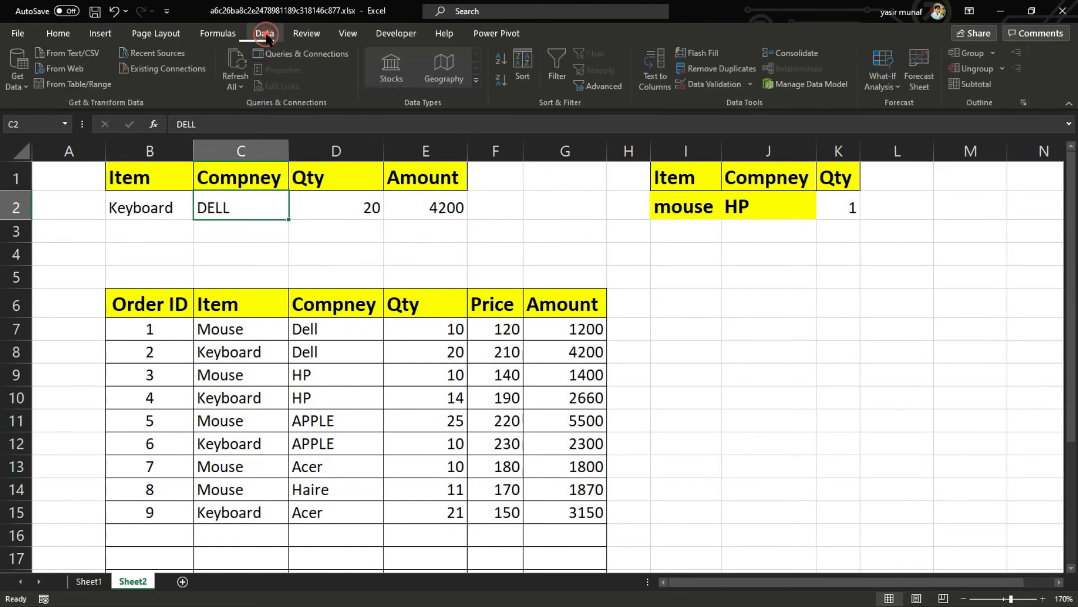
left_click(710, 85)
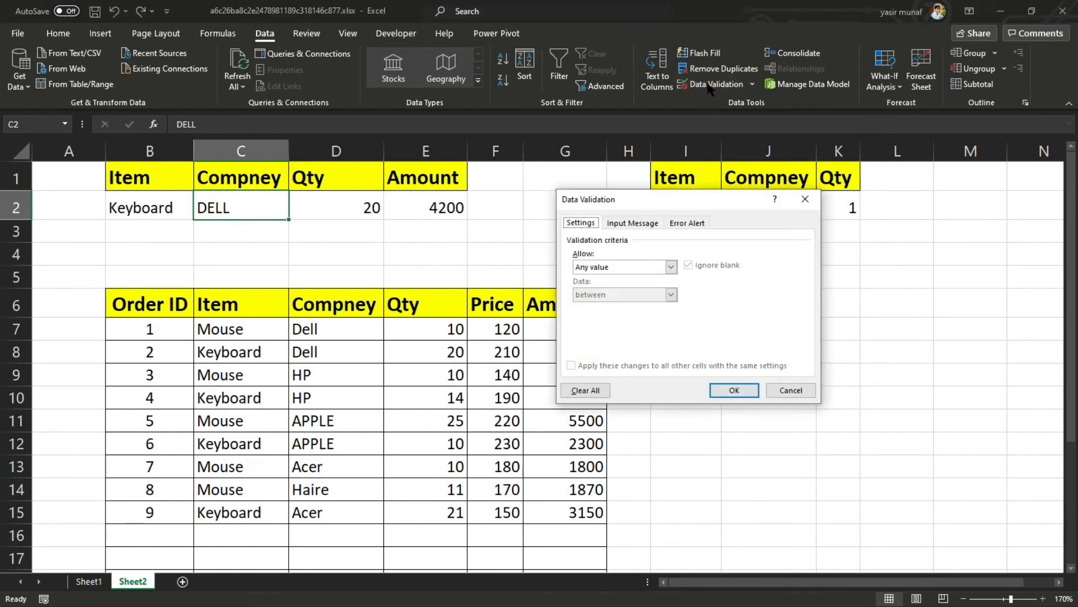
left_click(624, 266)
left_click(601, 309)
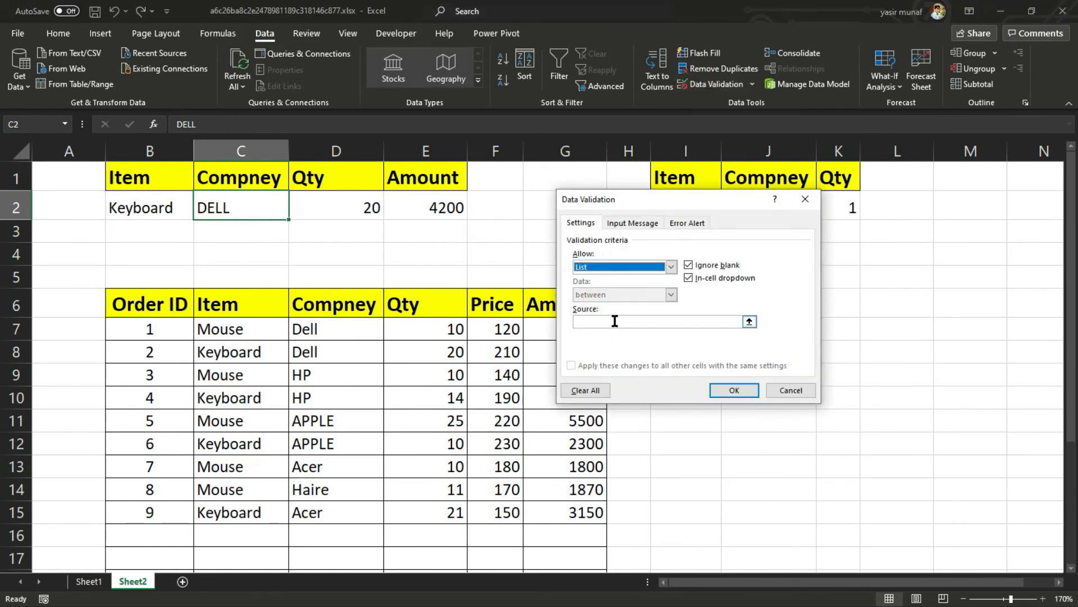
left_click(615, 320)
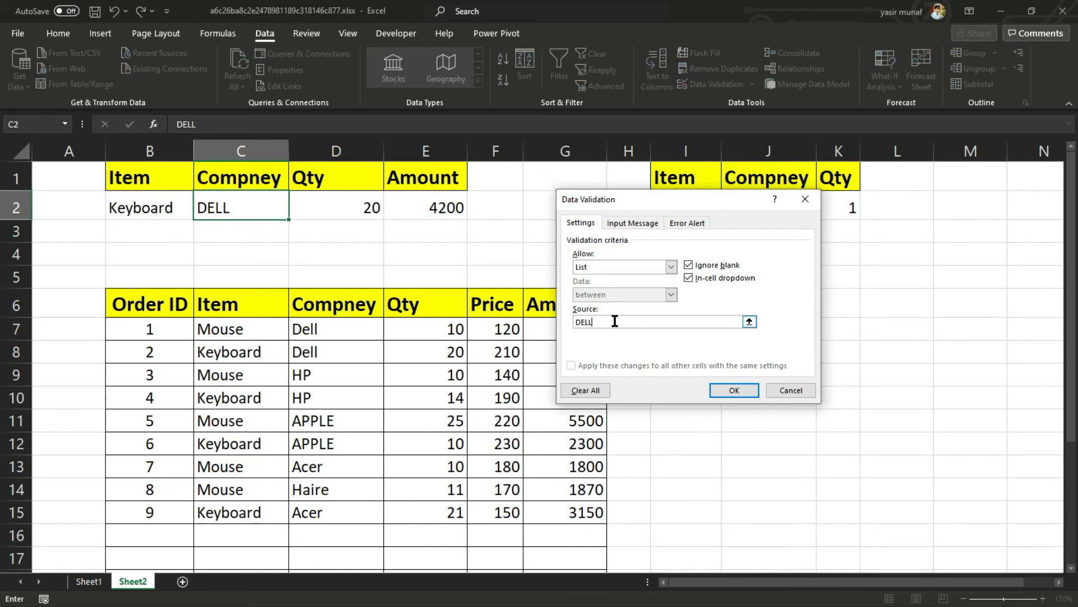
type("DELL,H")
type("ER,HAIRE")
left_click(734, 389)
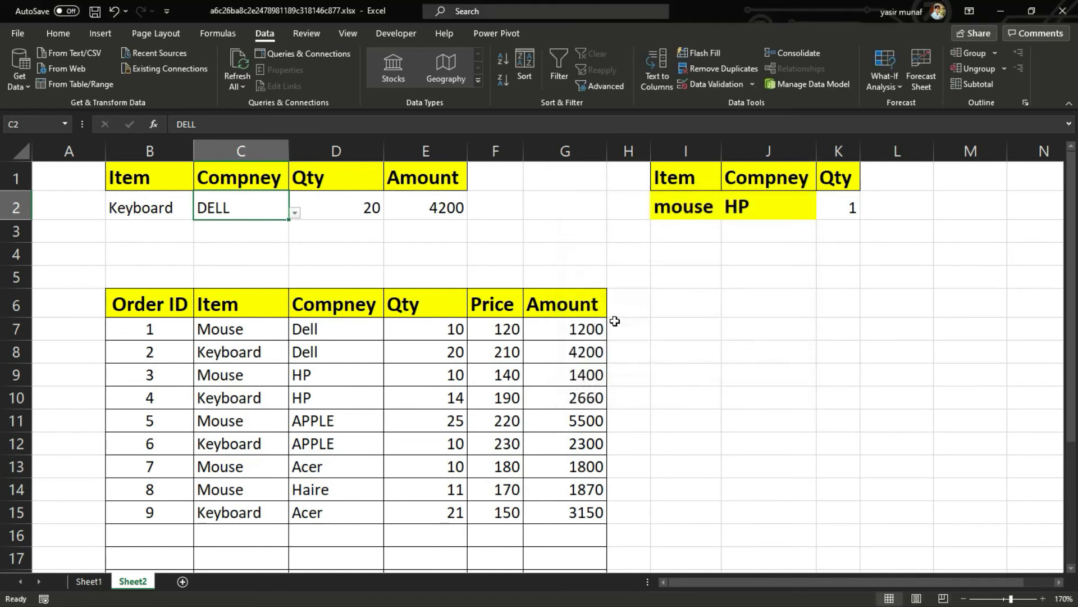
- Try ACER in the company dropdown of C2, and set the cell to APPLE
left_click(295, 212)
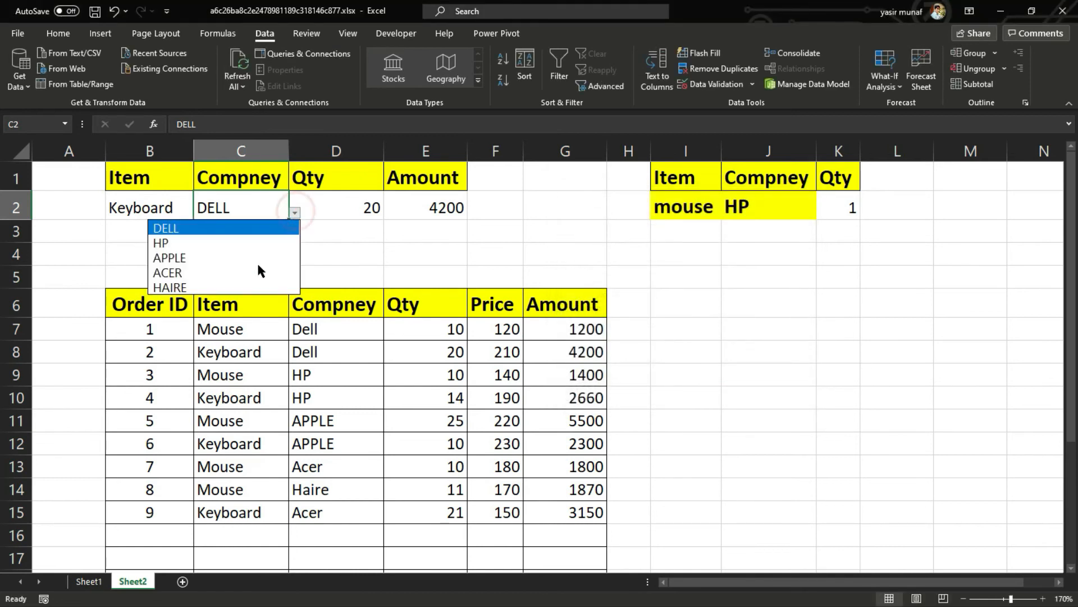
left_click(207, 270)
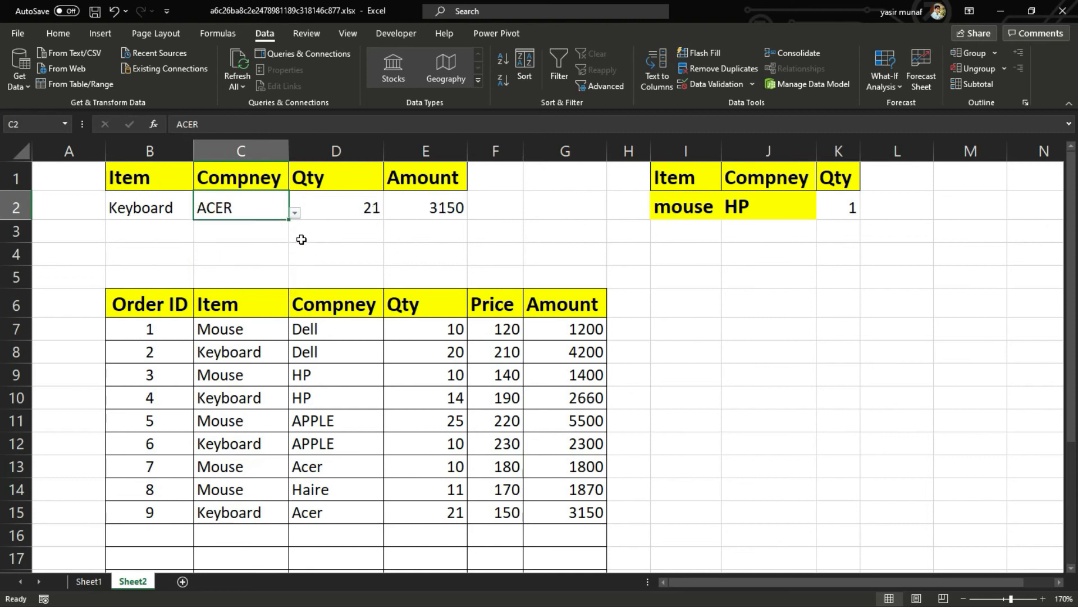
left_click(293, 211)
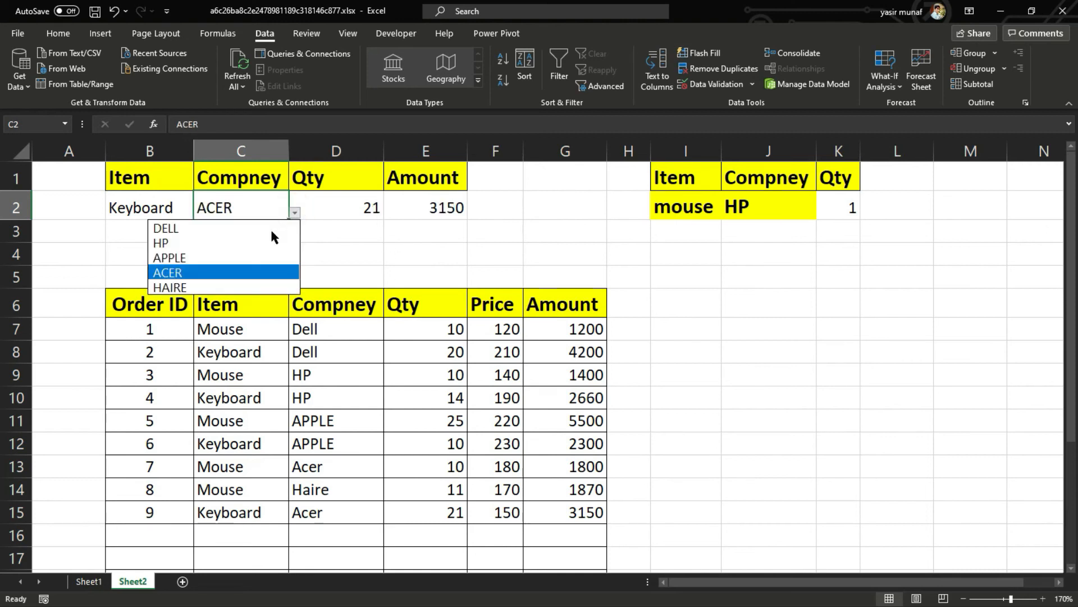
left_click(203, 259)
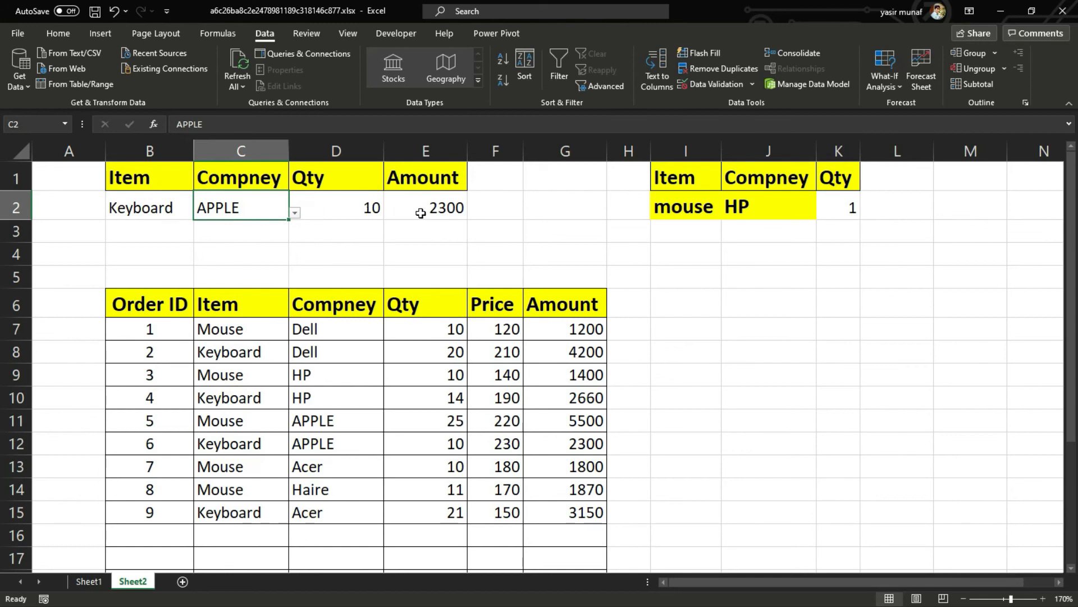
- Switch the header in E1 to Price and compare the result in E2 with the APPLE keyboard row's price
left_click(448, 186)
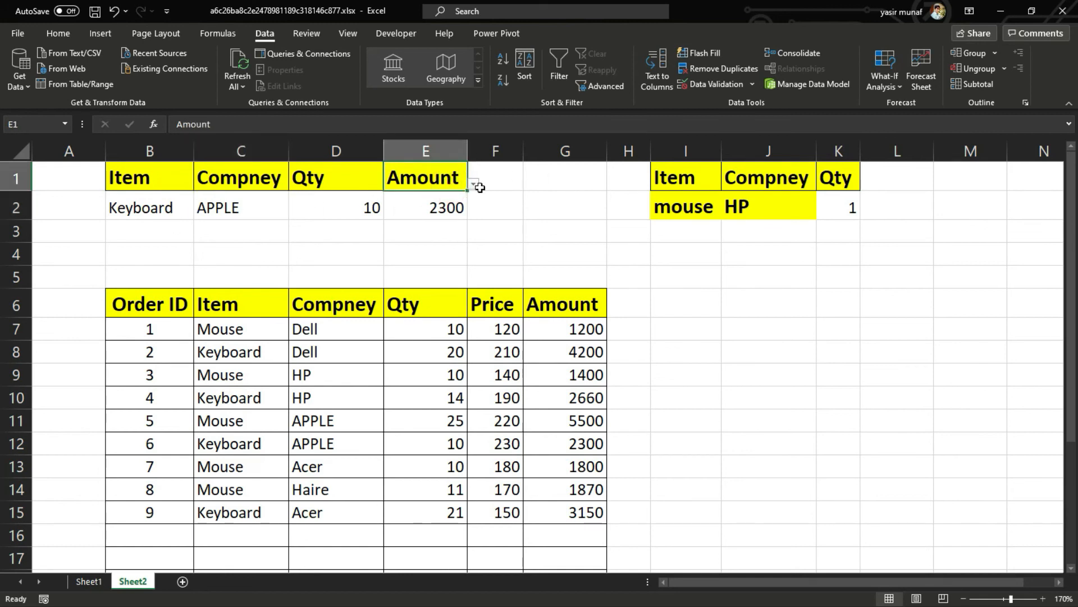
left_click(475, 184)
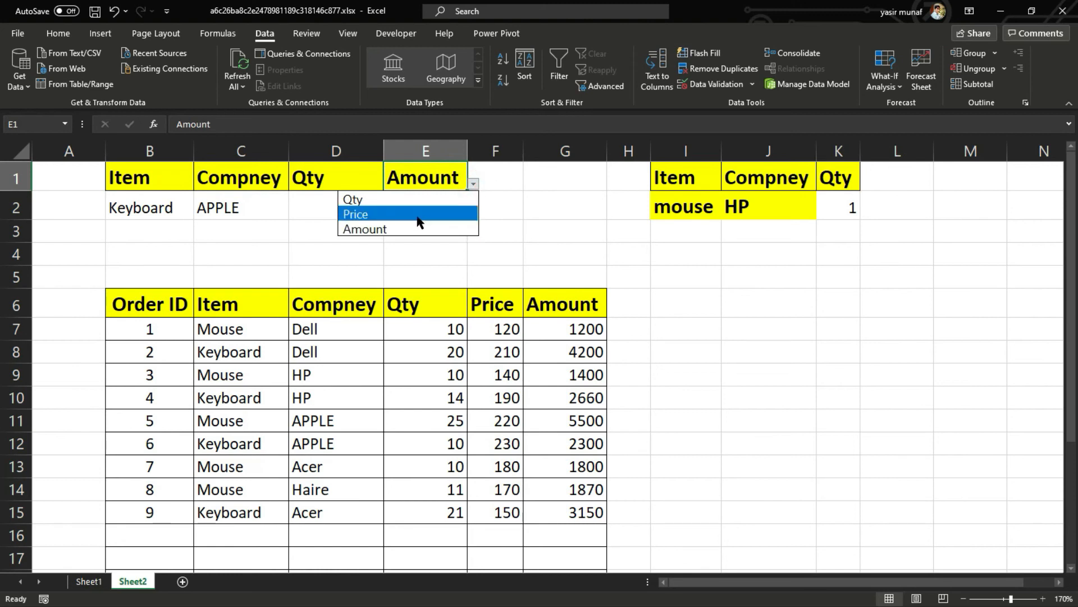
left_click(417, 217)
left_click(428, 209)
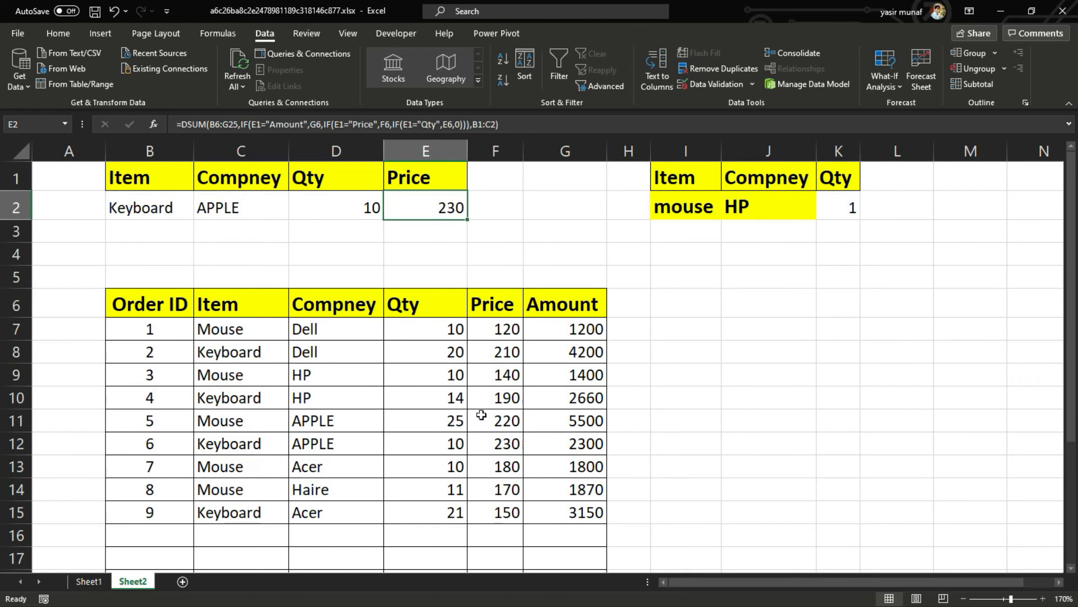
left_click(342, 444)
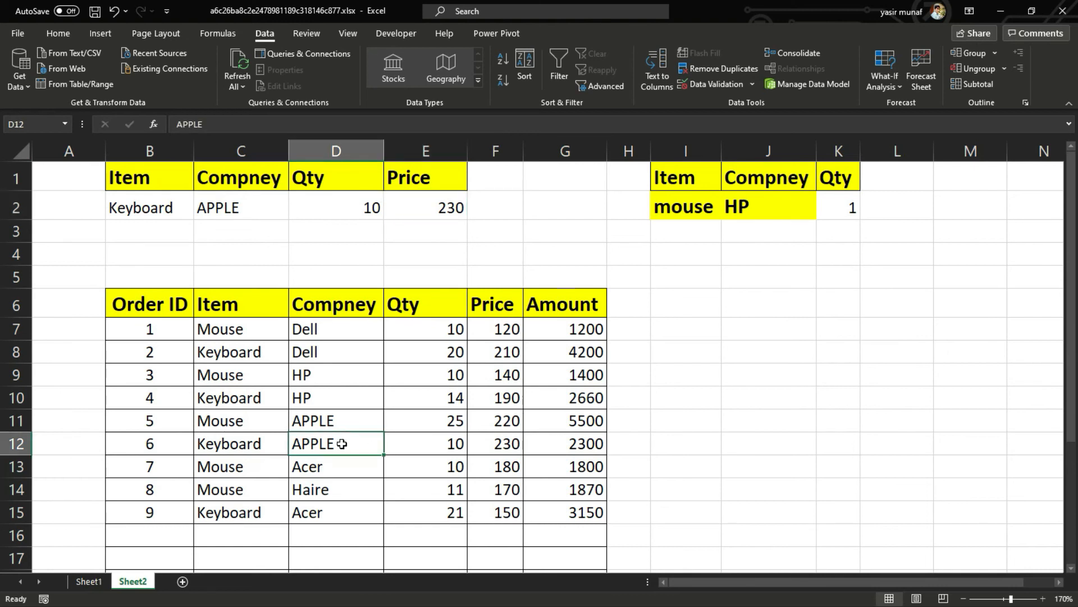
left_click(509, 445)
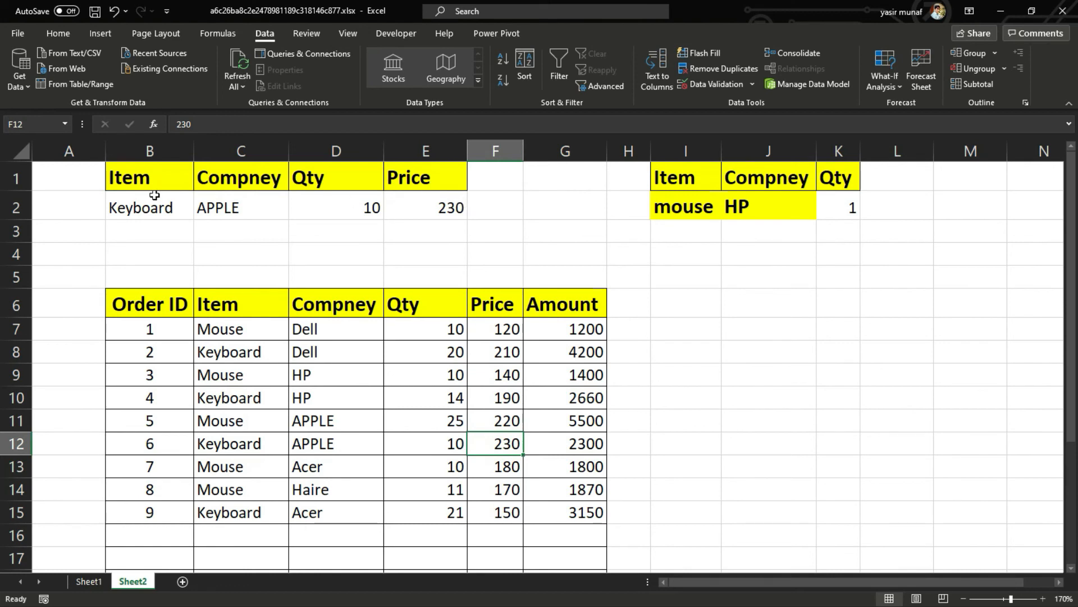
- Insert a 2-D clustered column chart from B1:E2 and shrink it to less than half its width
left_click_drag(133, 177, 424, 203)
left_click(100, 33)
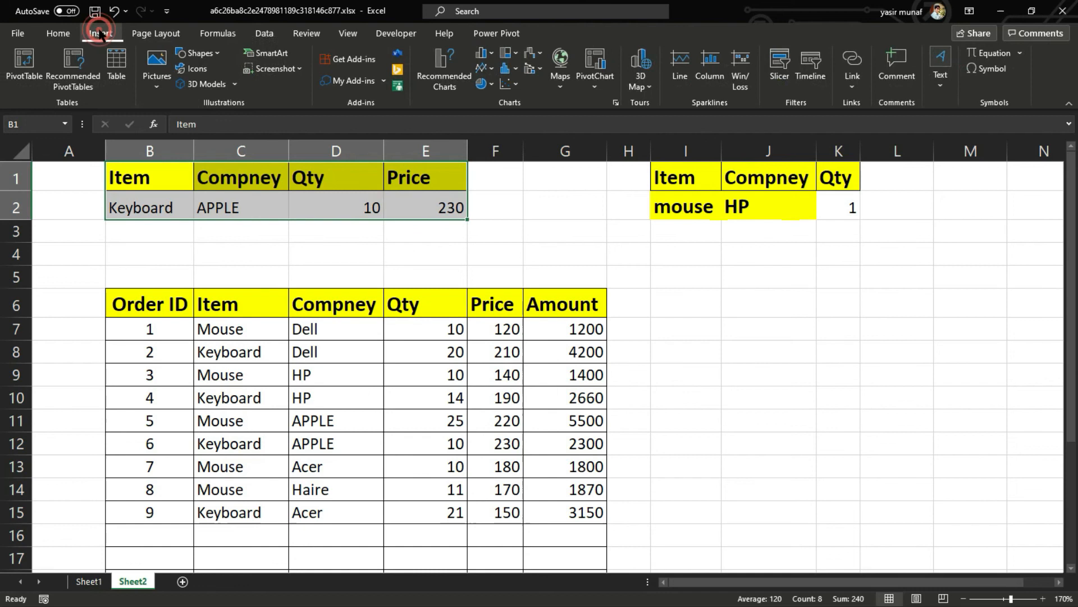
left_click(481, 54)
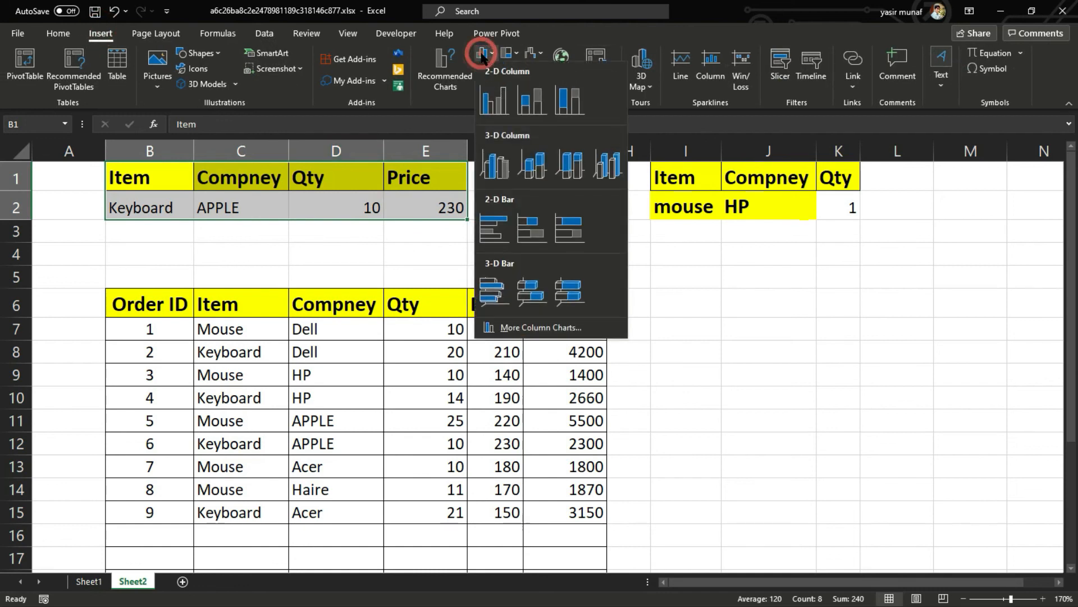
left_click(486, 104)
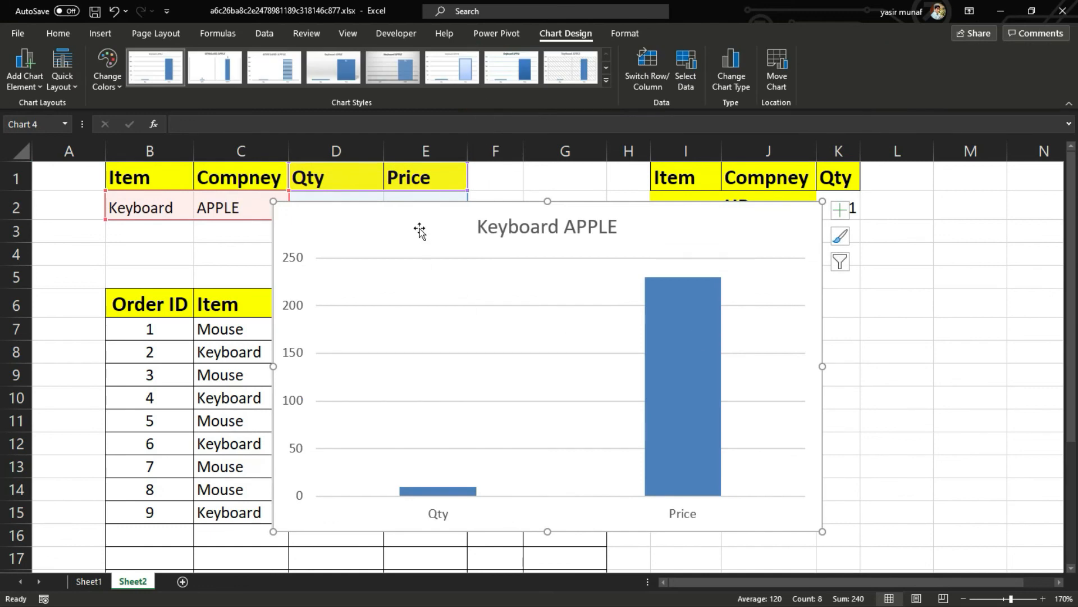
left_click_drag(273, 201, 820, 314)
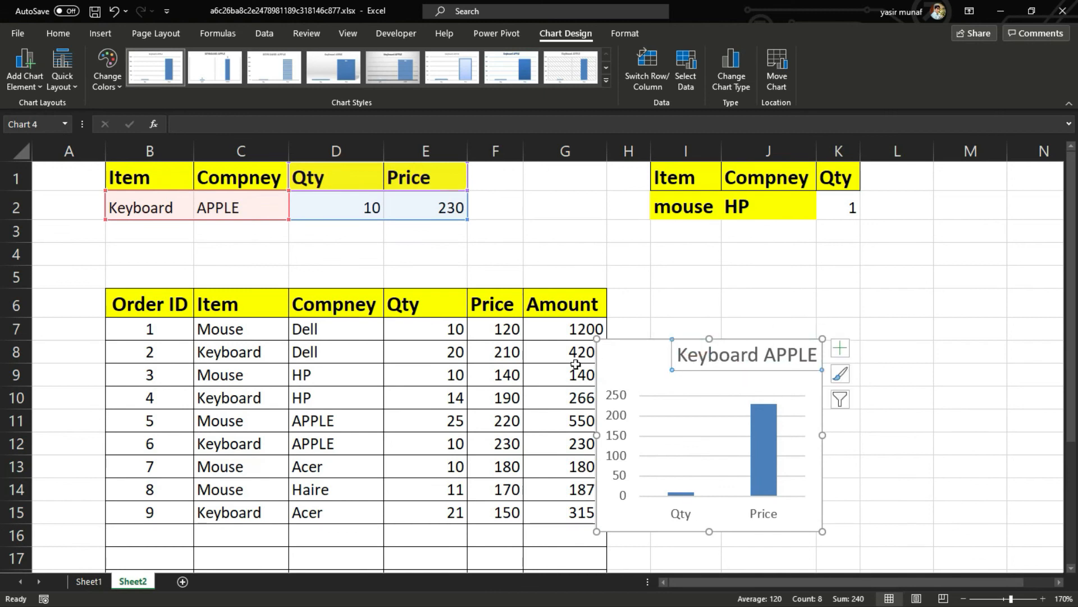
left_click_drag(633, 351, 771, 285)
key("ctrl+z")
key("ctrl+z")
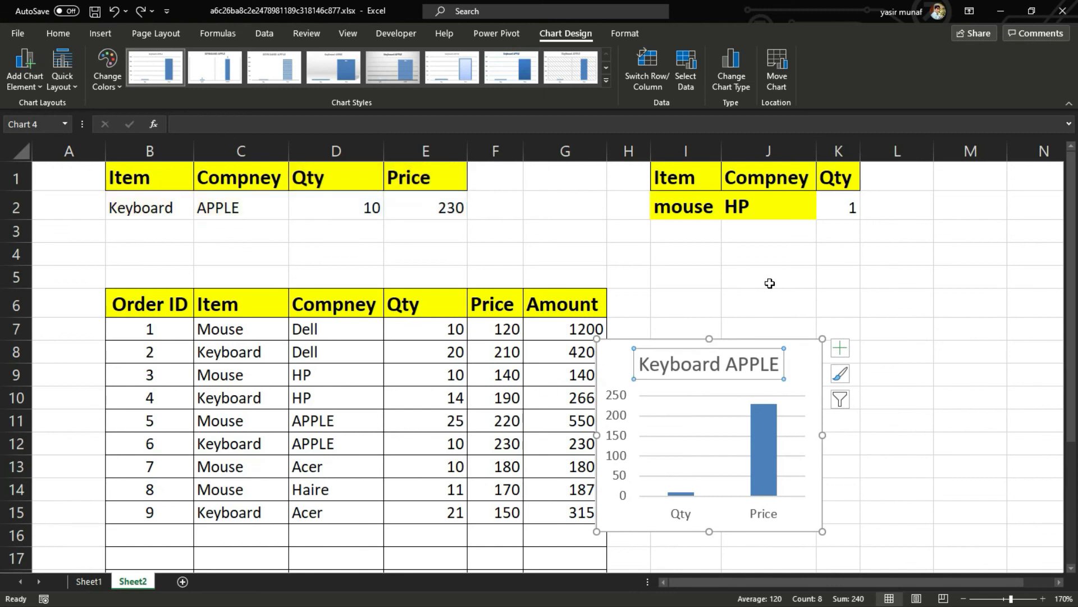
- Move the chart into the empty area beside the order table under I1:K2, and widen it to column M
left_click(612, 354)
left_click_drag(628, 351, 693, 272)
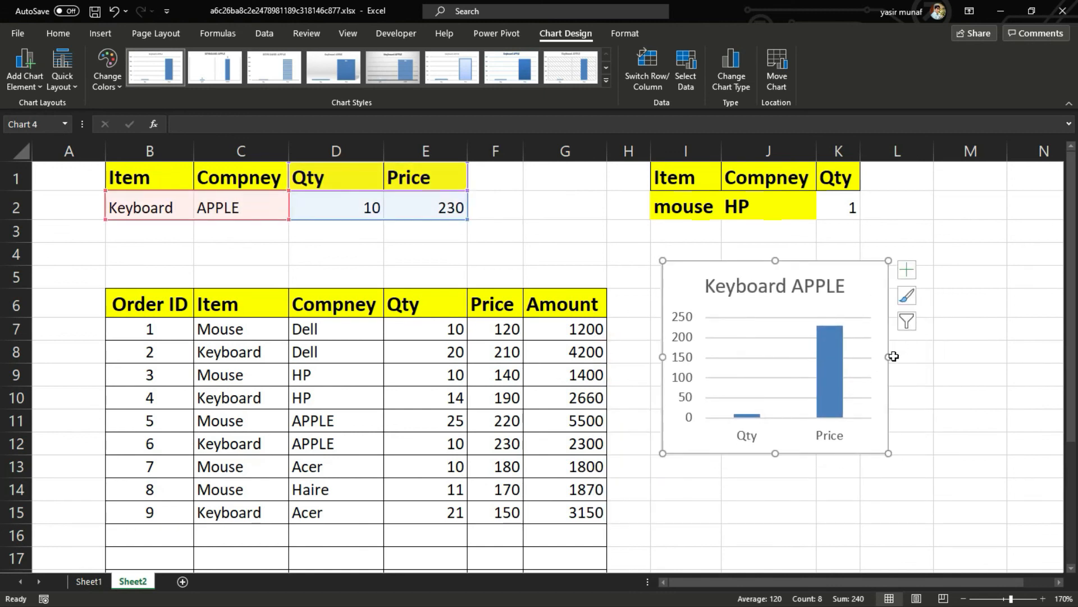
left_click_drag(889, 357, 1019, 348)
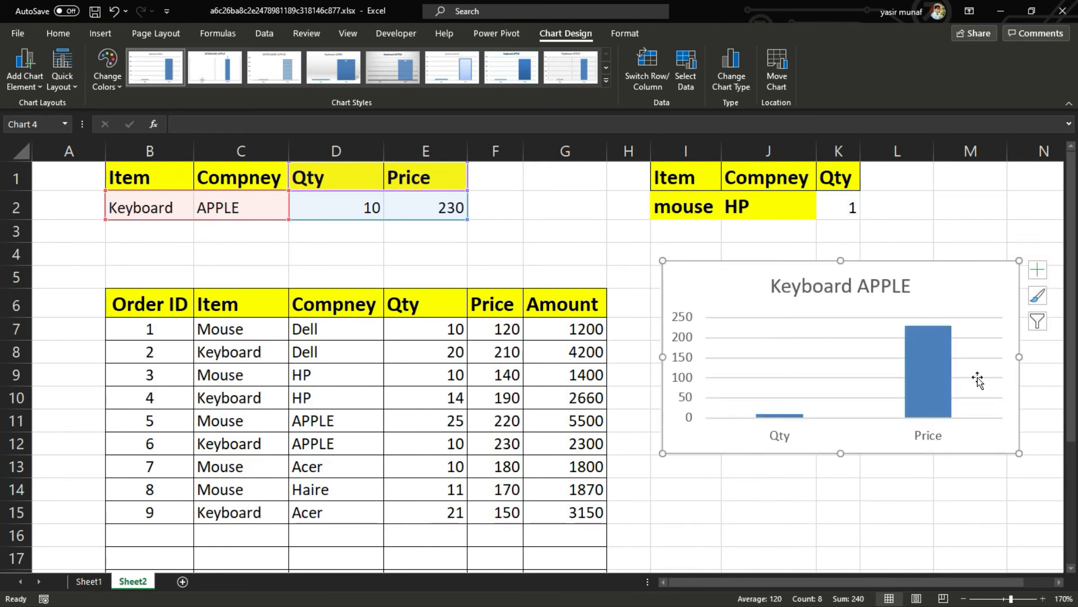
- Add data labels to the columns of the Keyboard APPLE chart and deselect the chart
right_click(930, 369)
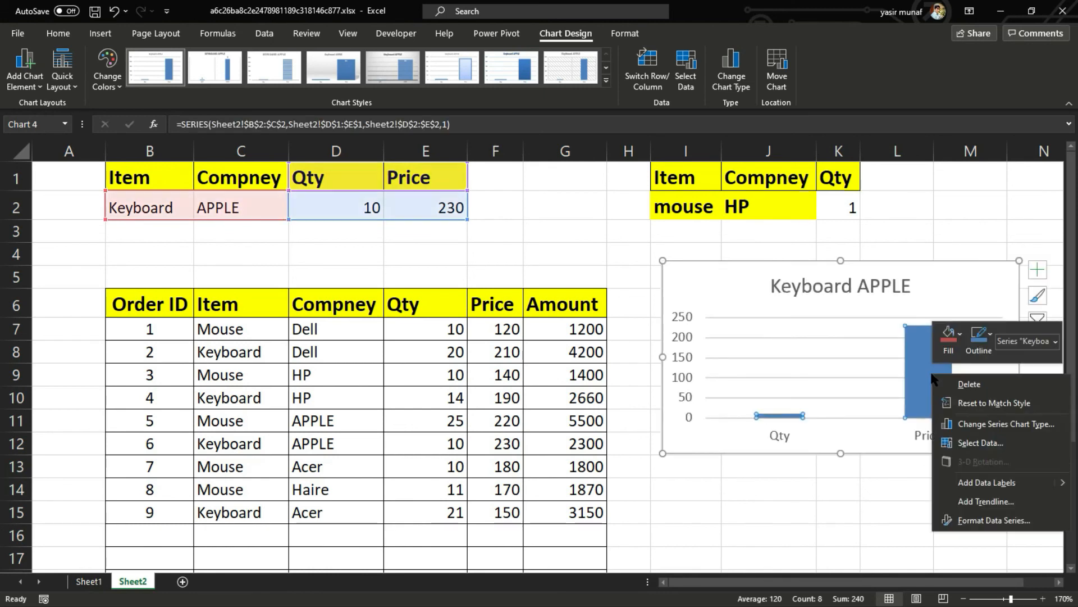
left_click(981, 484)
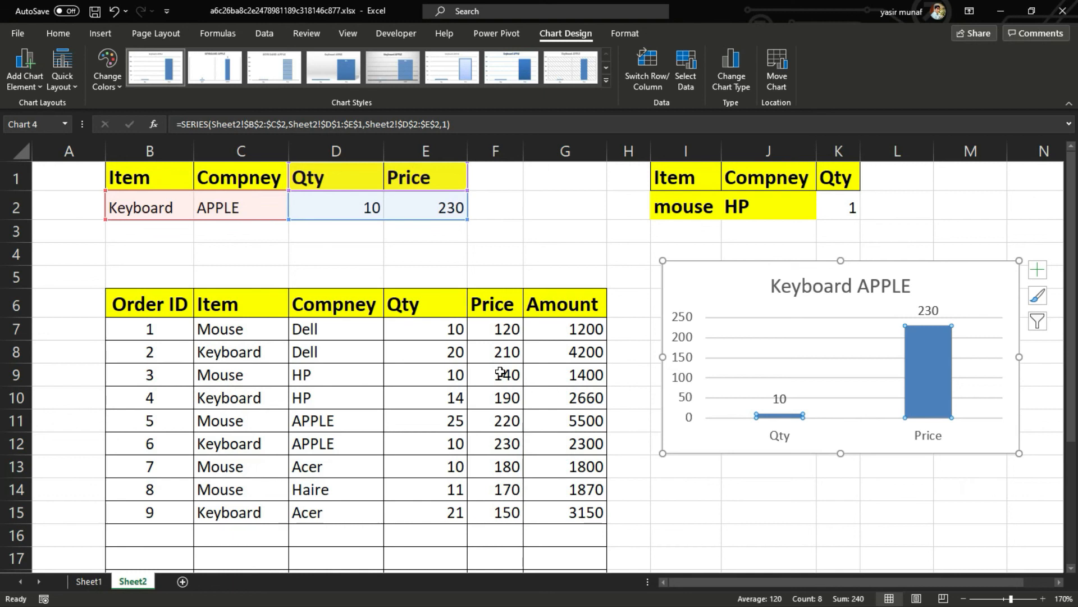
left_click(450, 249)
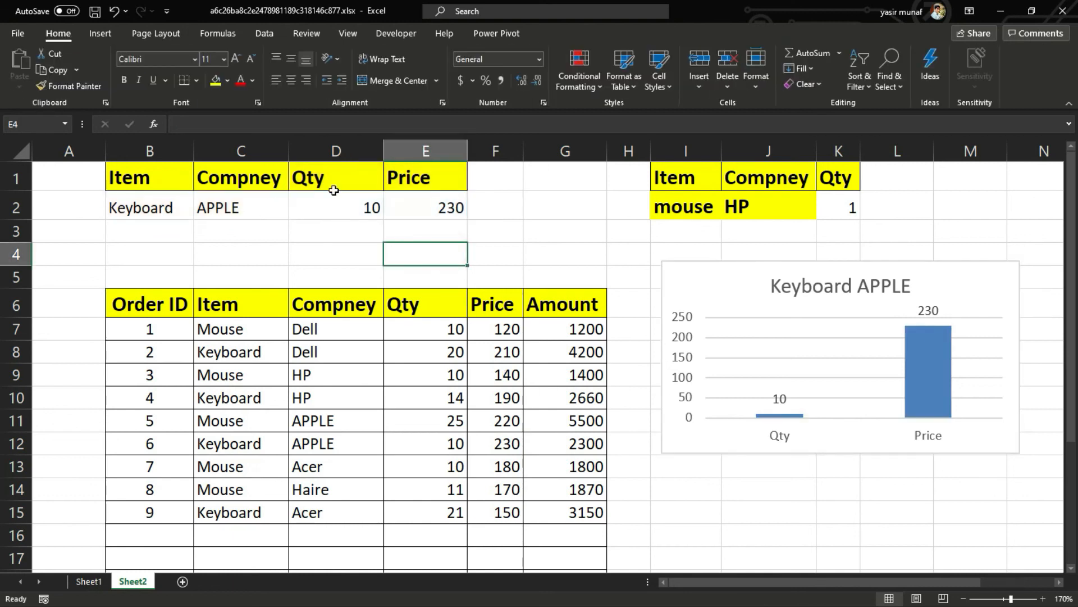
- Switch the header in E1 to Amount using its dropdown list
left_click(442, 181)
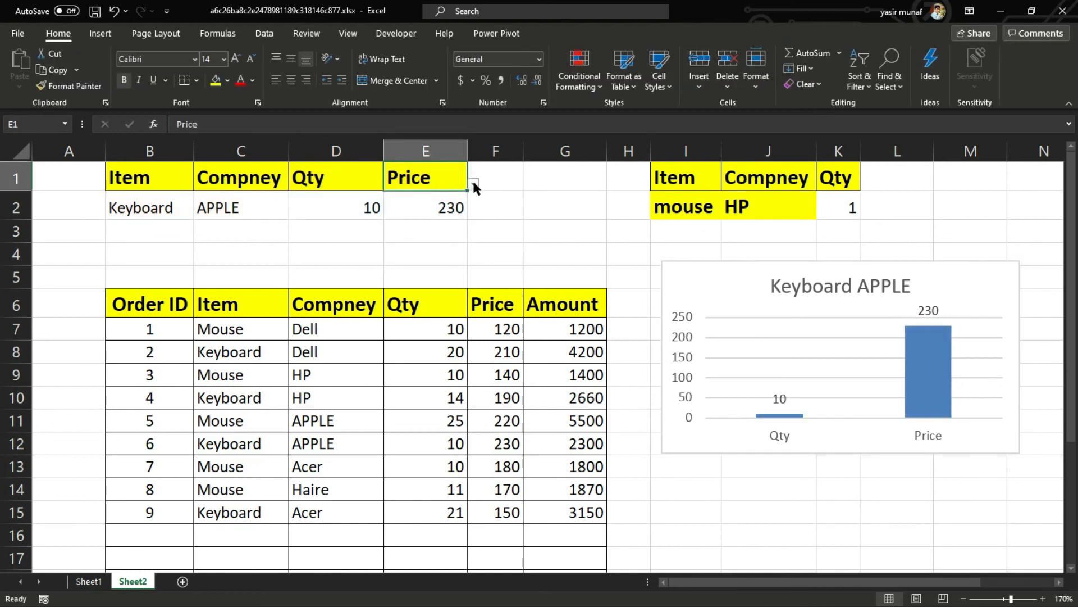
left_click(473, 183)
left_click(421, 228)
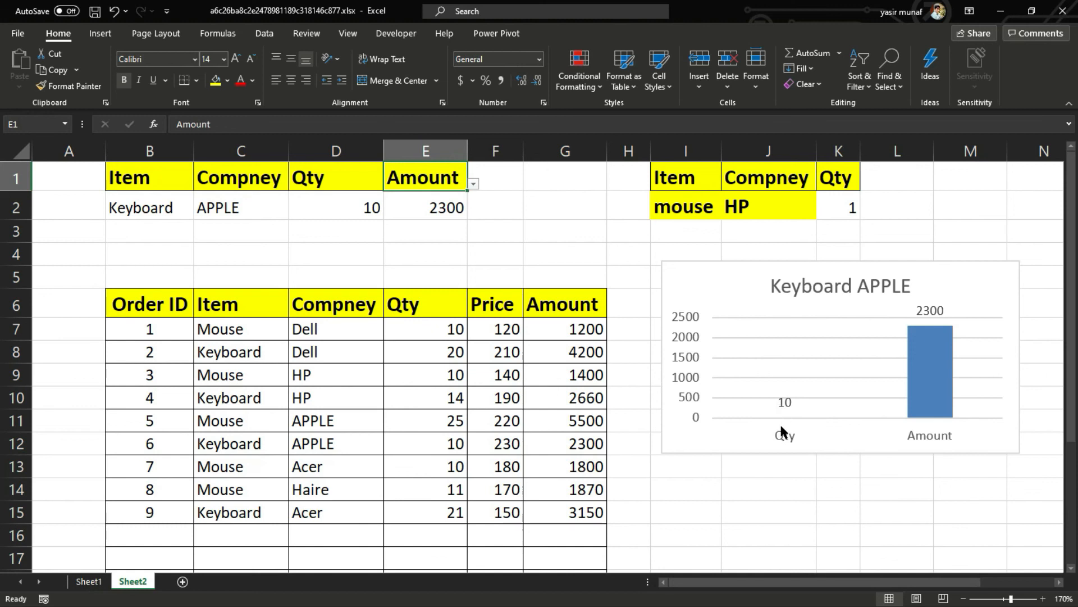
- Set the company in C2 to DELL and the item in B2 to Mouse, and check the chart's update
left_click(227, 208)
left_click(293, 212)
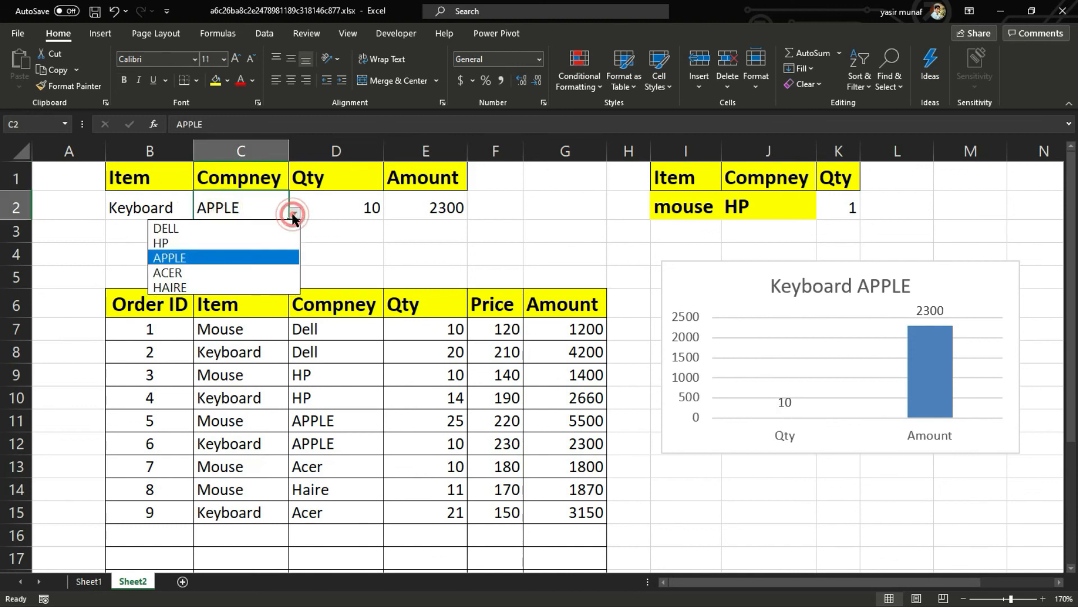
left_click(224, 229)
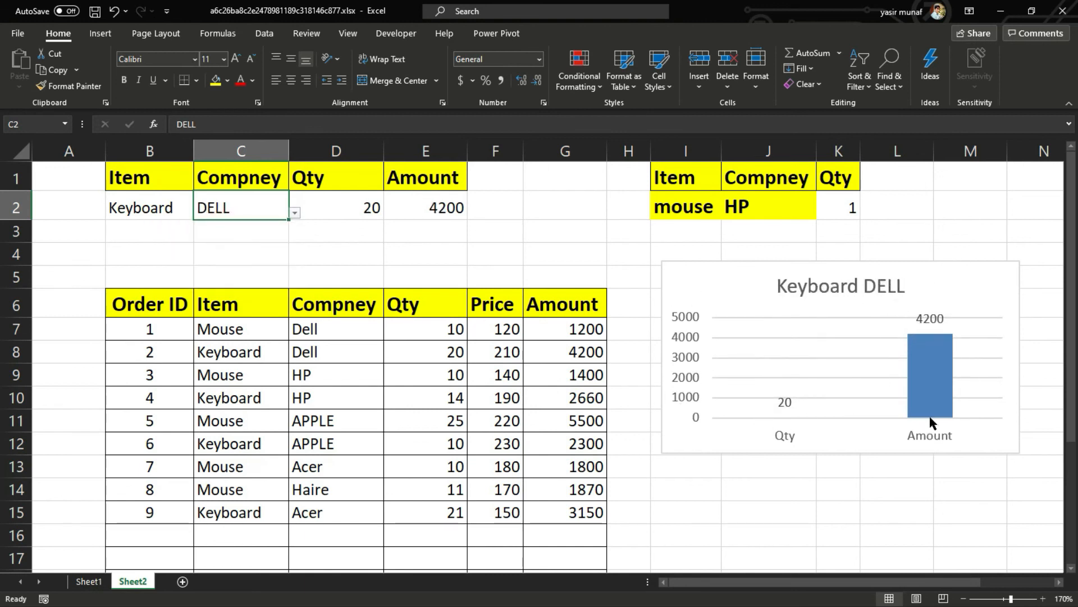
left_click(159, 207)
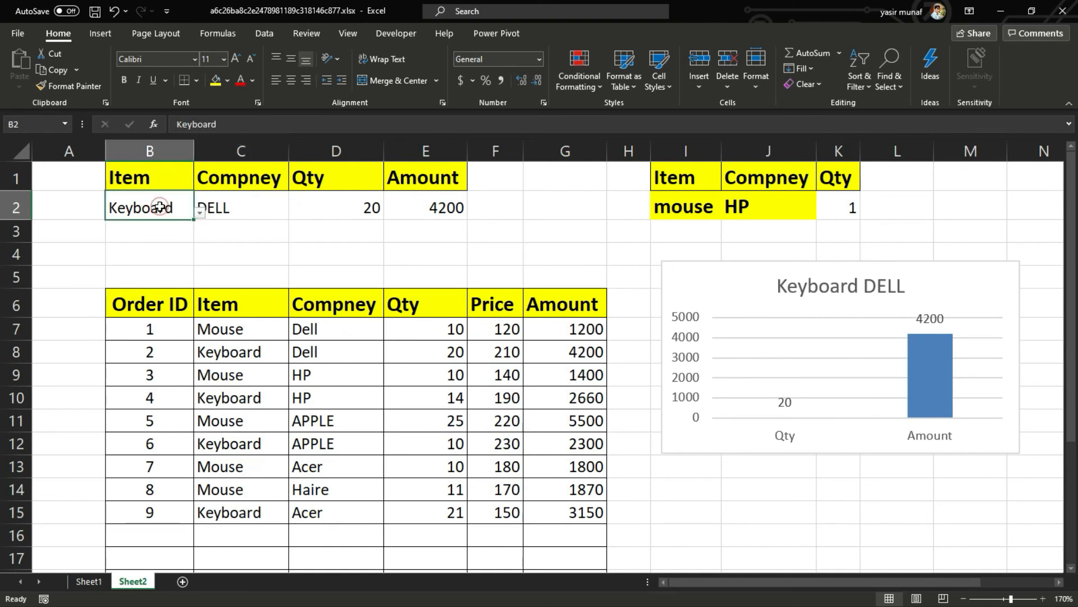
left_click(200, 213)
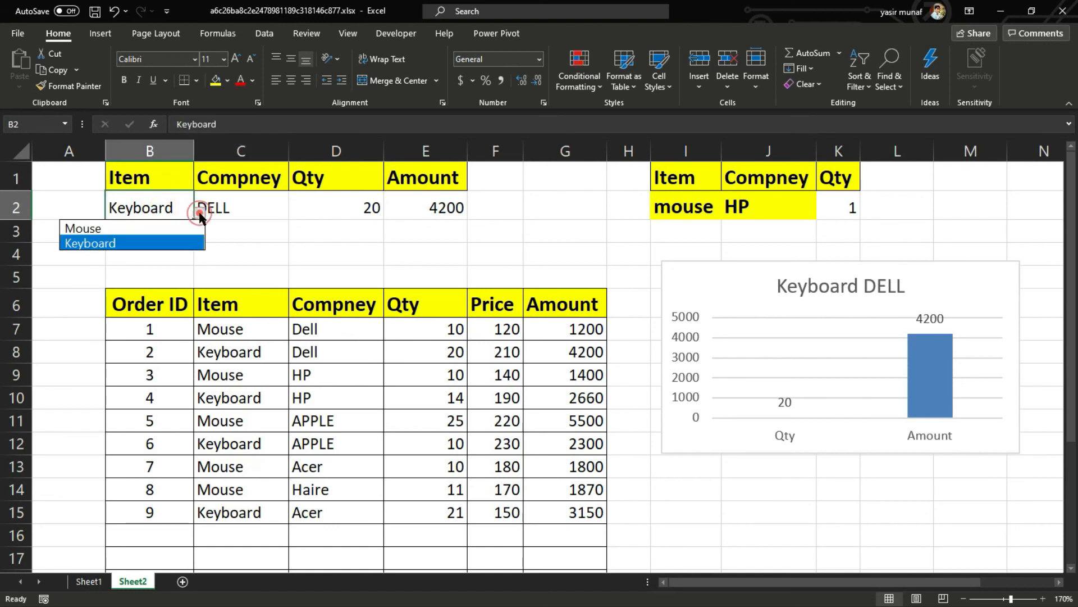
left_click(135, 228)
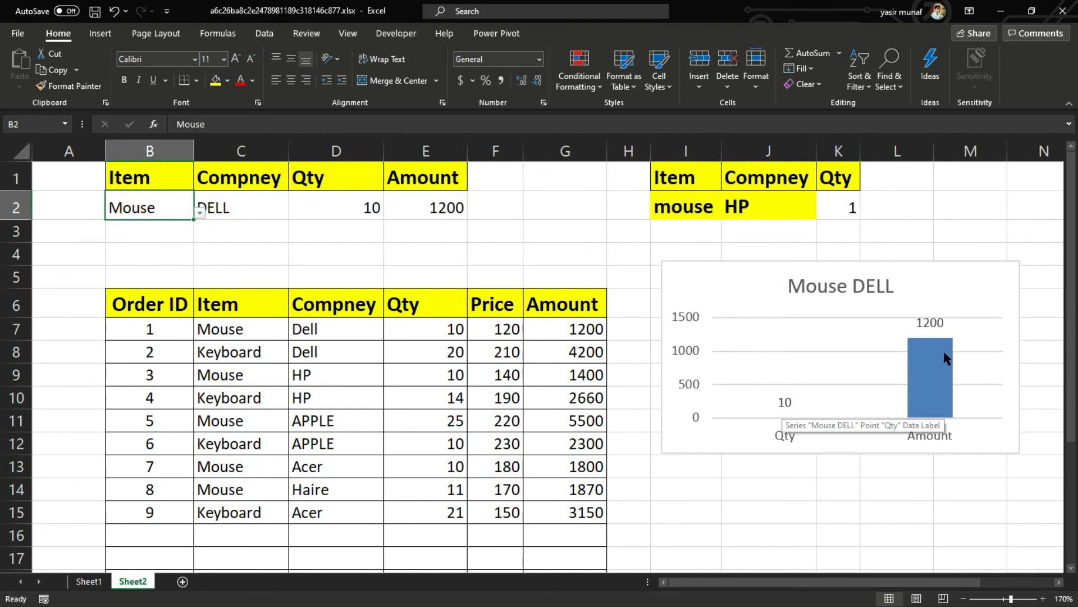
mouse_move(941, 384)
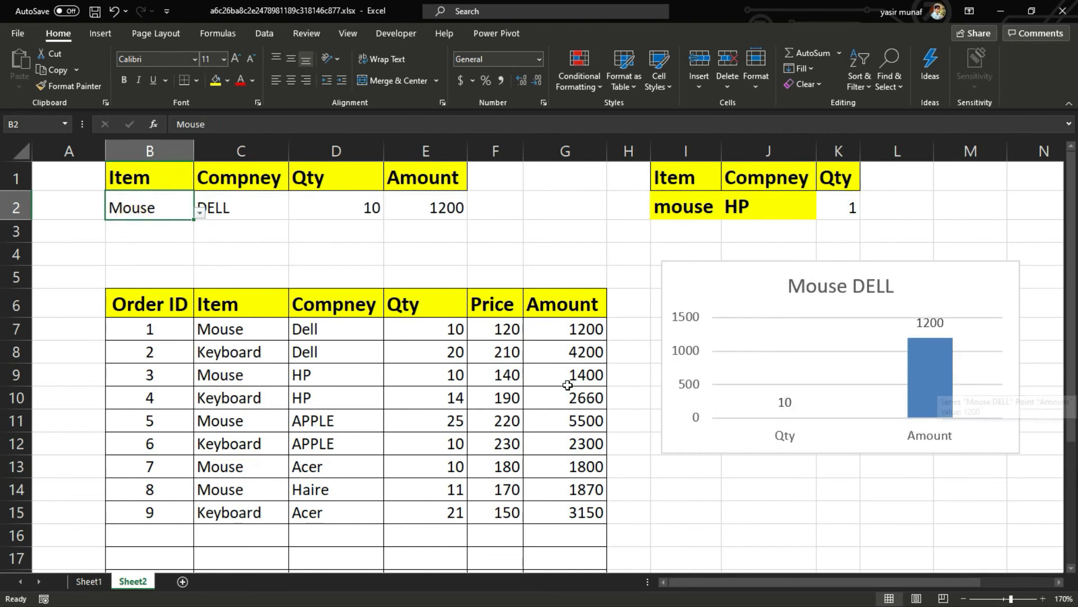